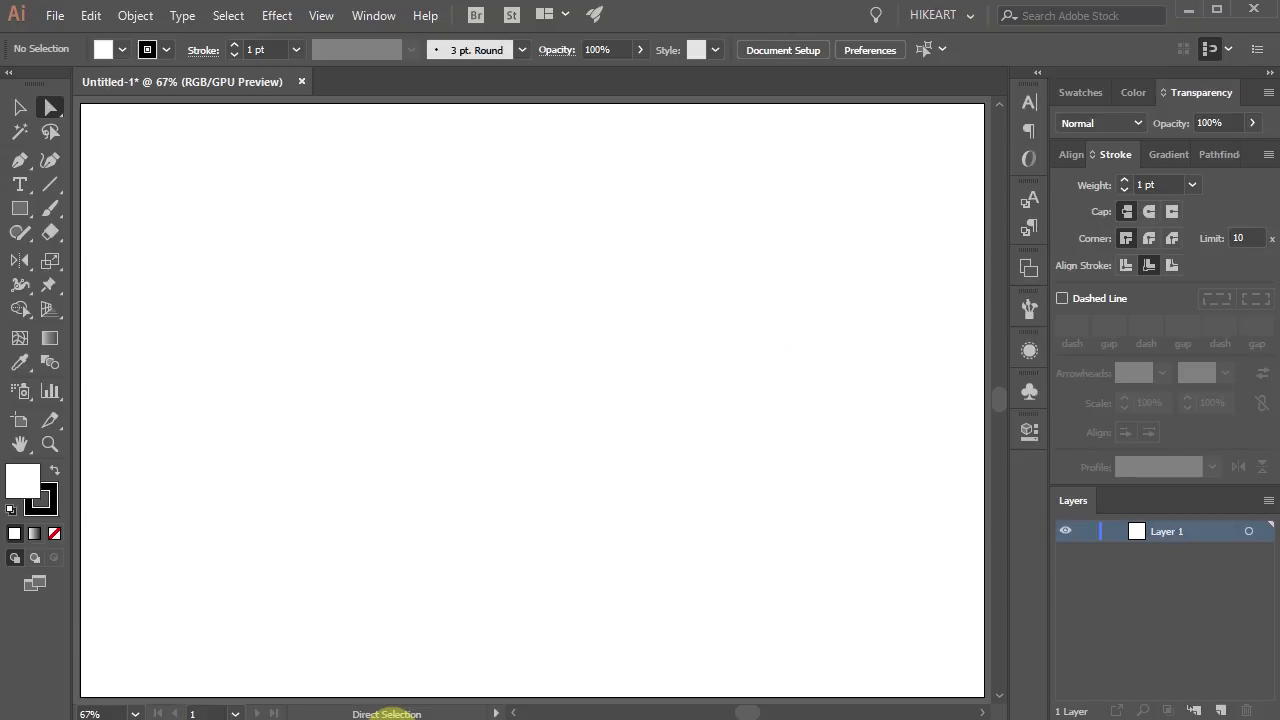
# - Switch to the Ellipse Tool with the L shortcut
pyautogui.press('l')
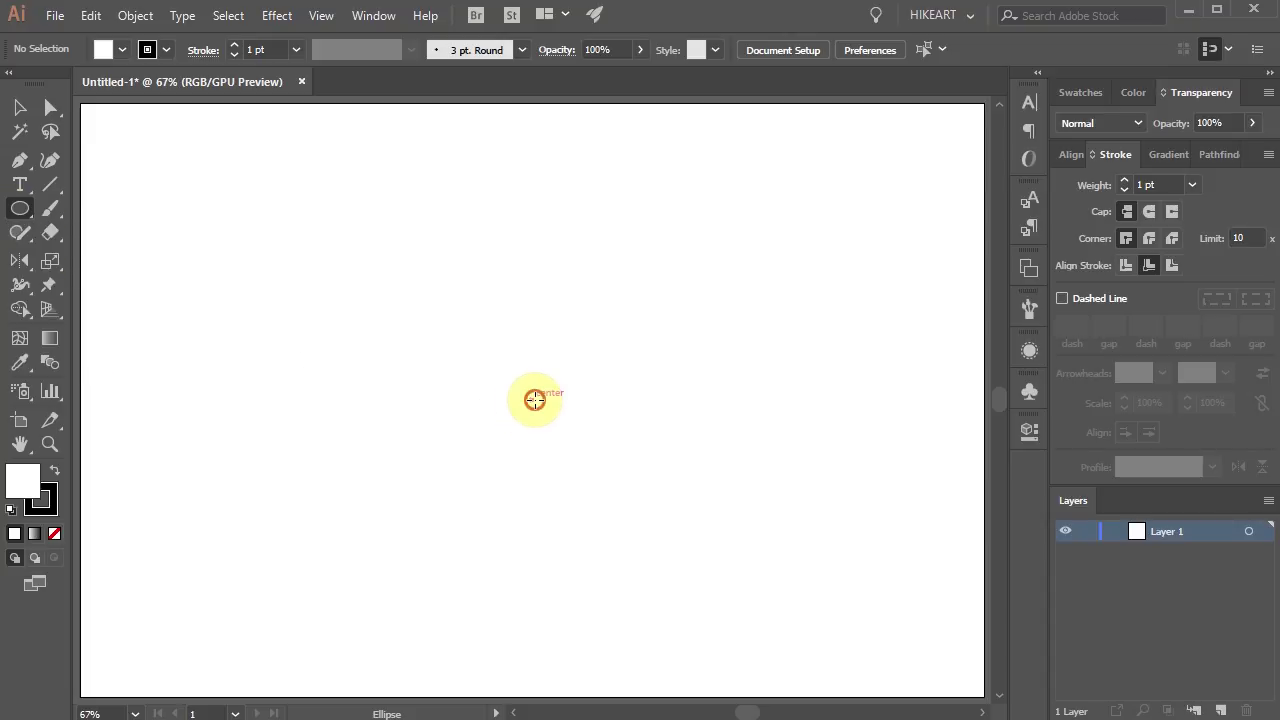
# - Draw a 690 px centred circle filled green (58D200) with no stroke, then deselect it
pyautogui.moveTo(535, 399); pyautogui.dragTo(707, 645)
pyautogui.click(52, 510)
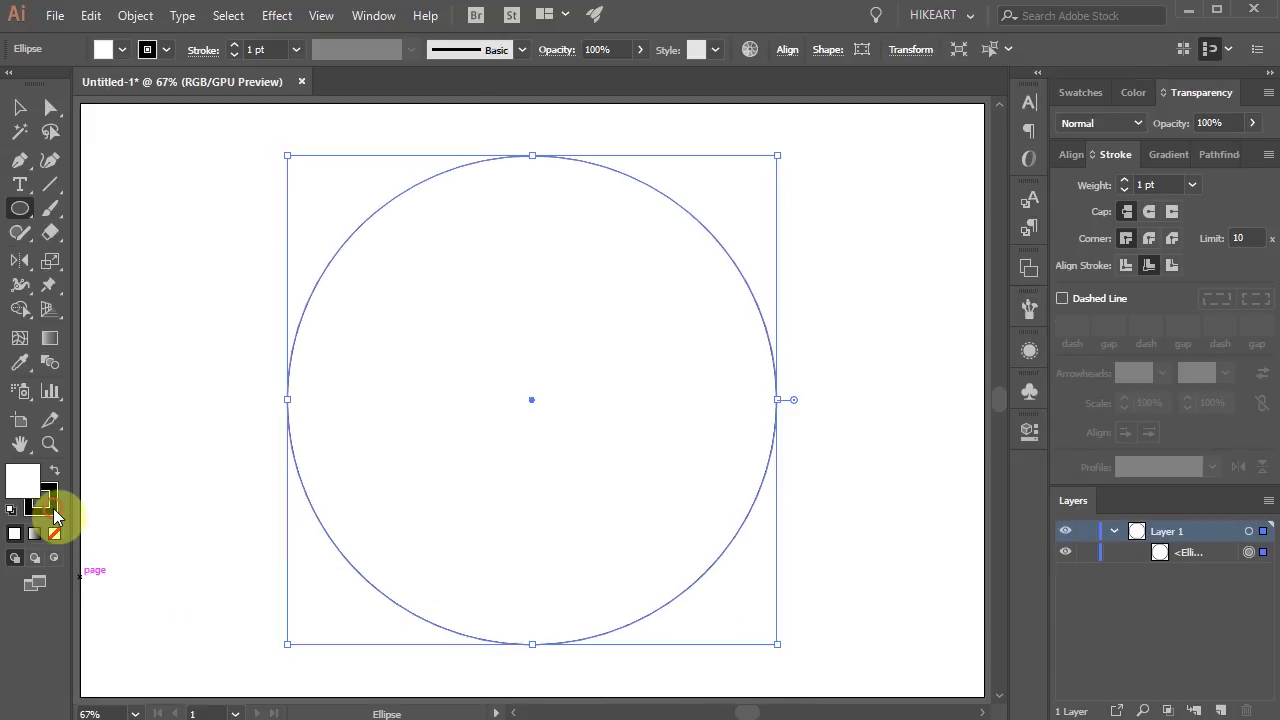
pyautogui.click(55, 535)
pyautogui.click(20, 480)
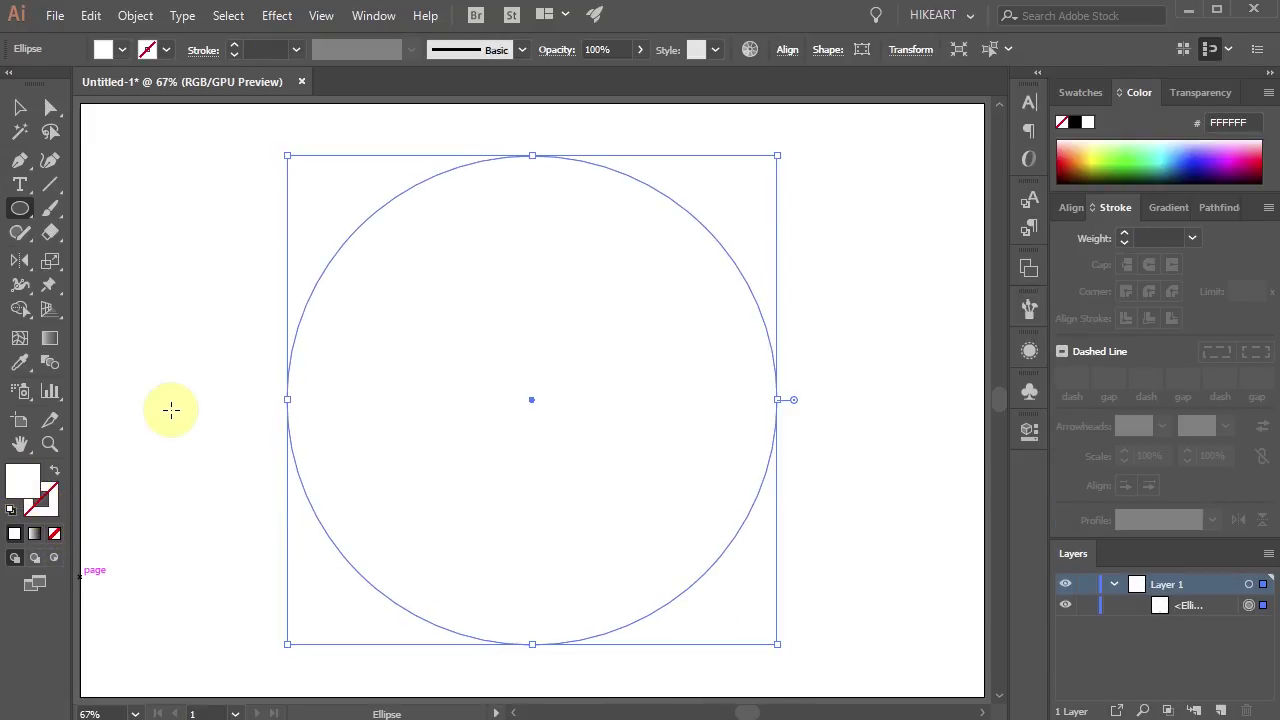
pyautogui.click(1117, 157)
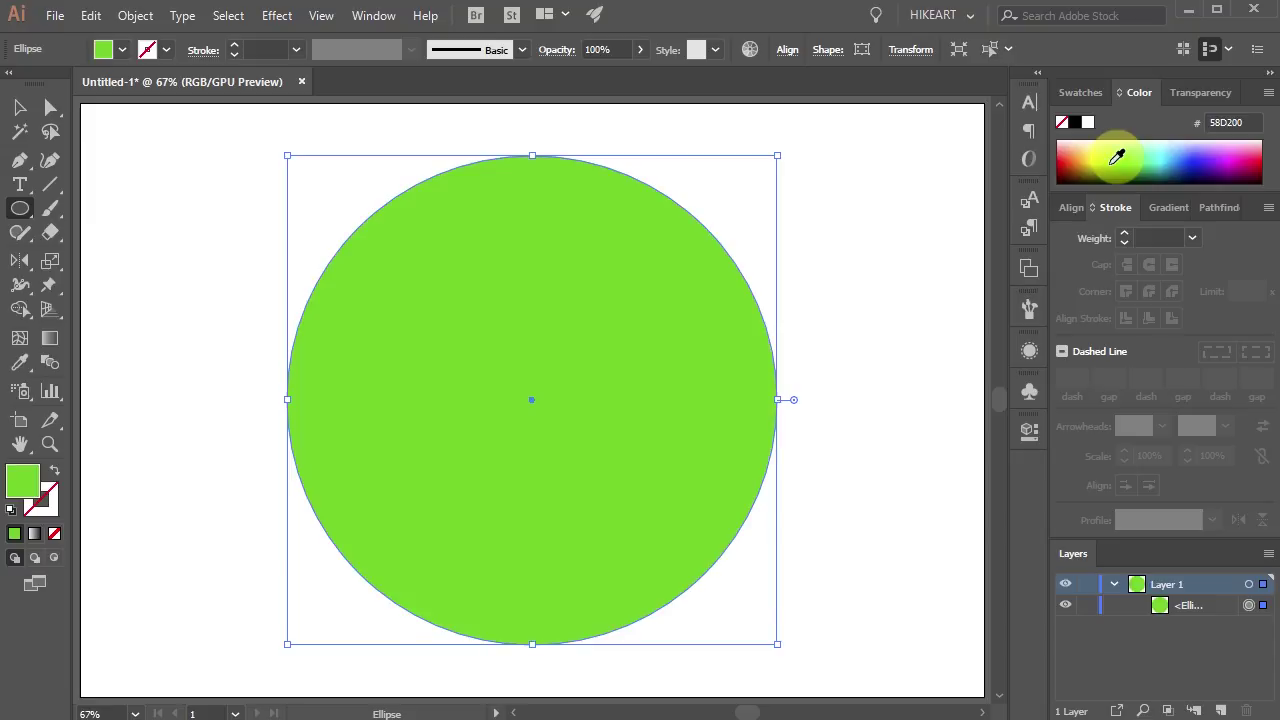
pyautogui.keyDown('ctrl'); pyautogui.click(871, 241); pyautogui.keyUp('ctrl')
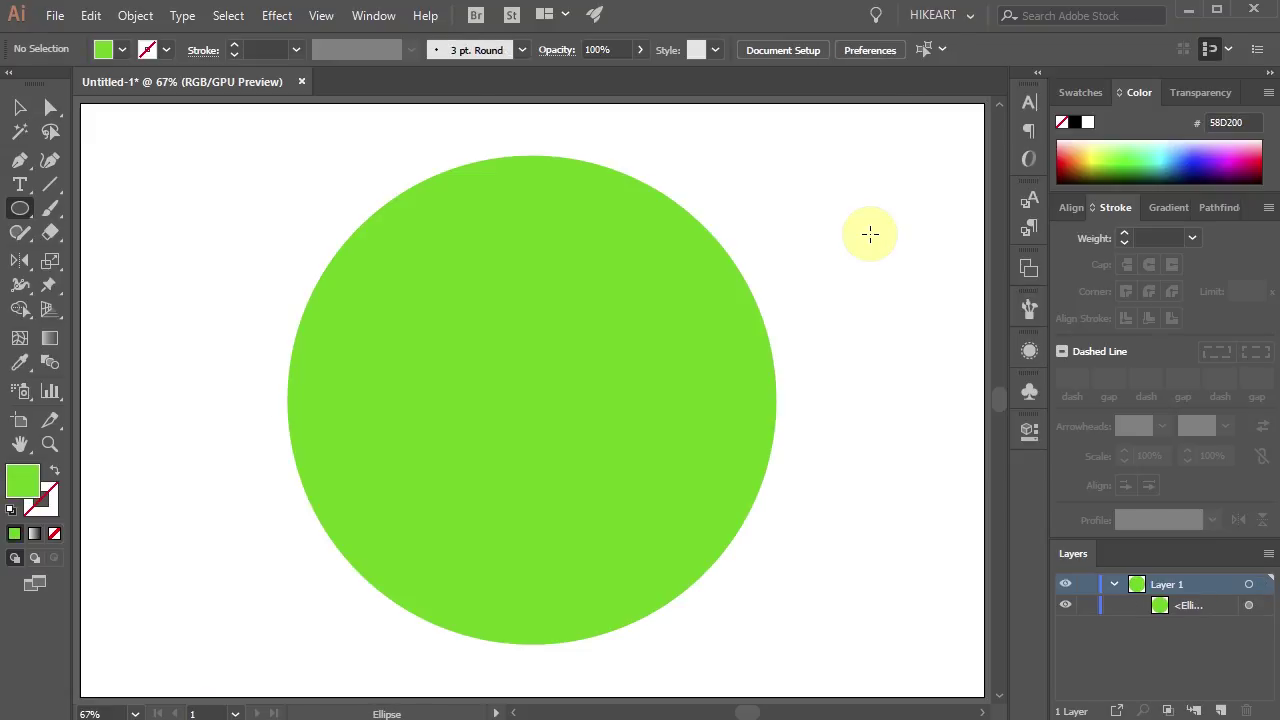
# - With the Pen Tool, set a magenta stroke with no fill
pyautogui.press('p')
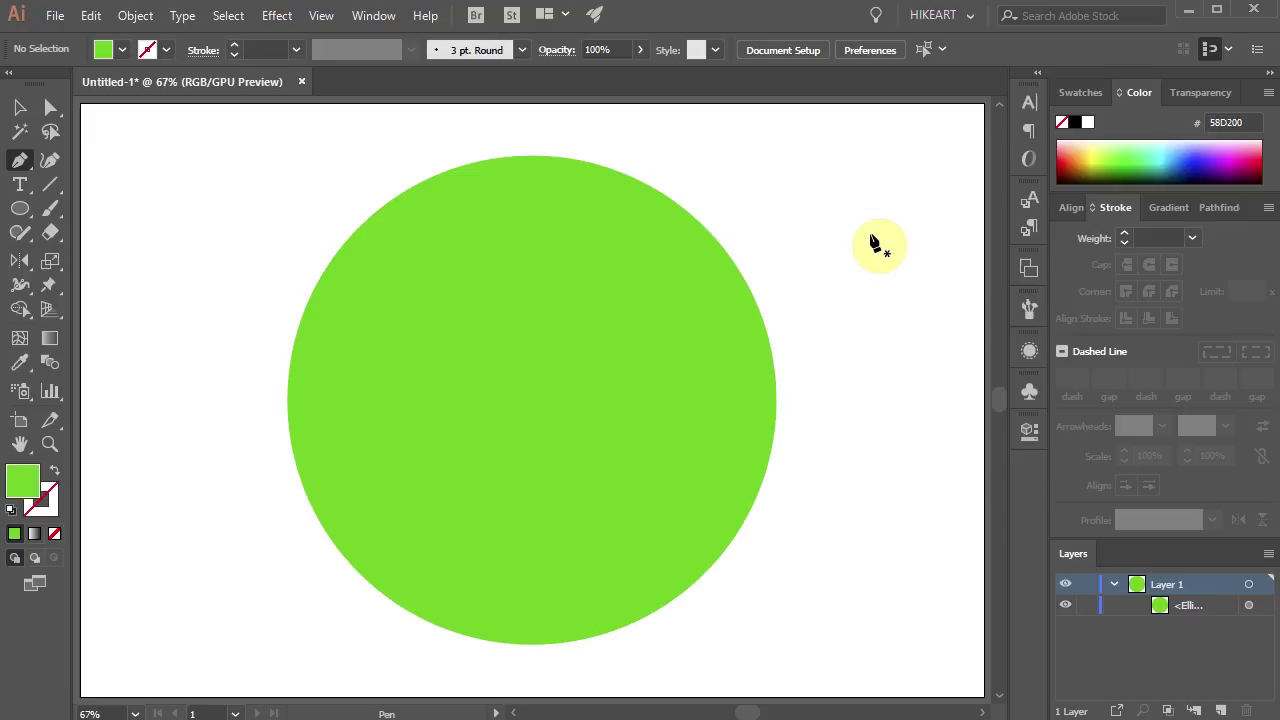
pyautogui.click(1232, 152)
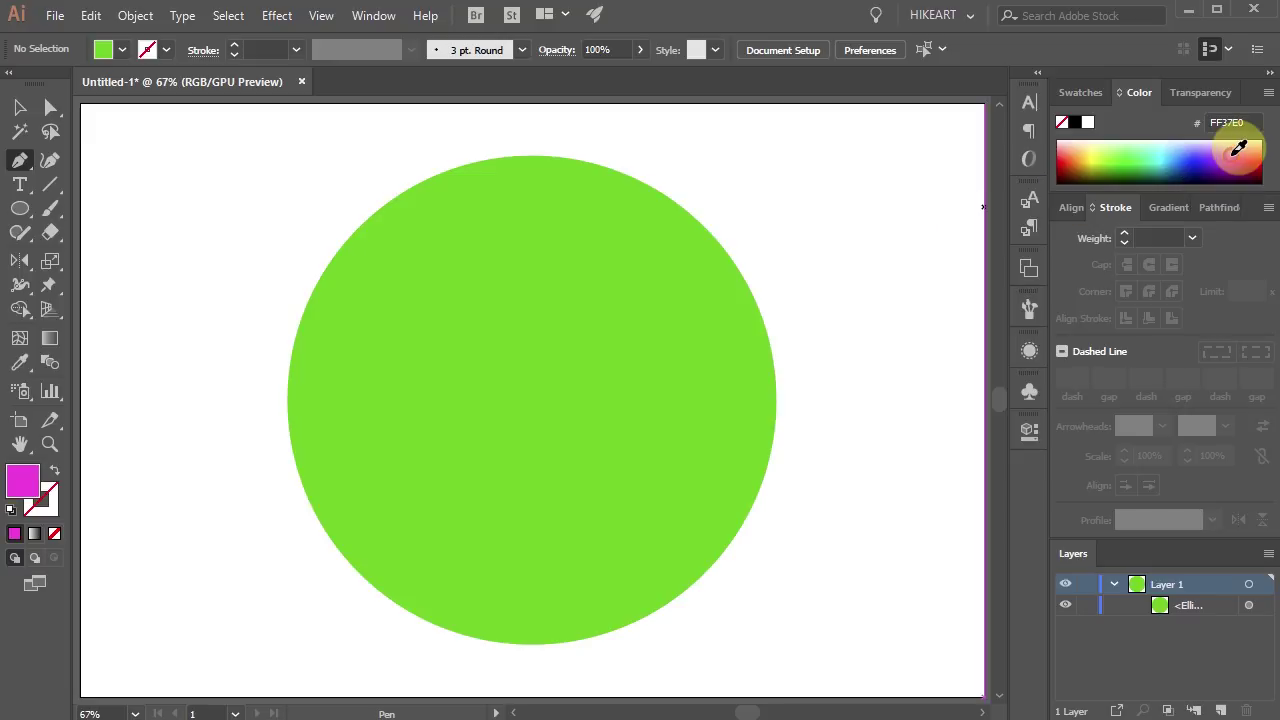
pyautogui.hotkey('shift', 'x')
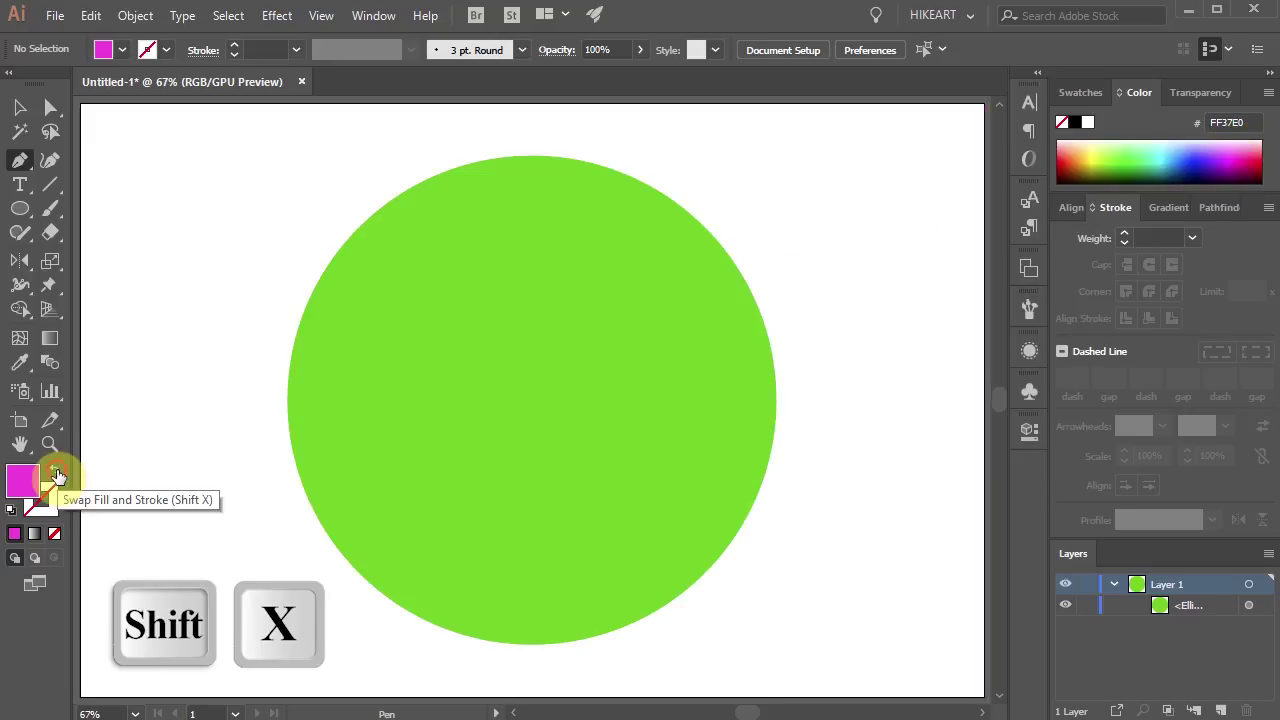
pyautogui.click(54, 470)
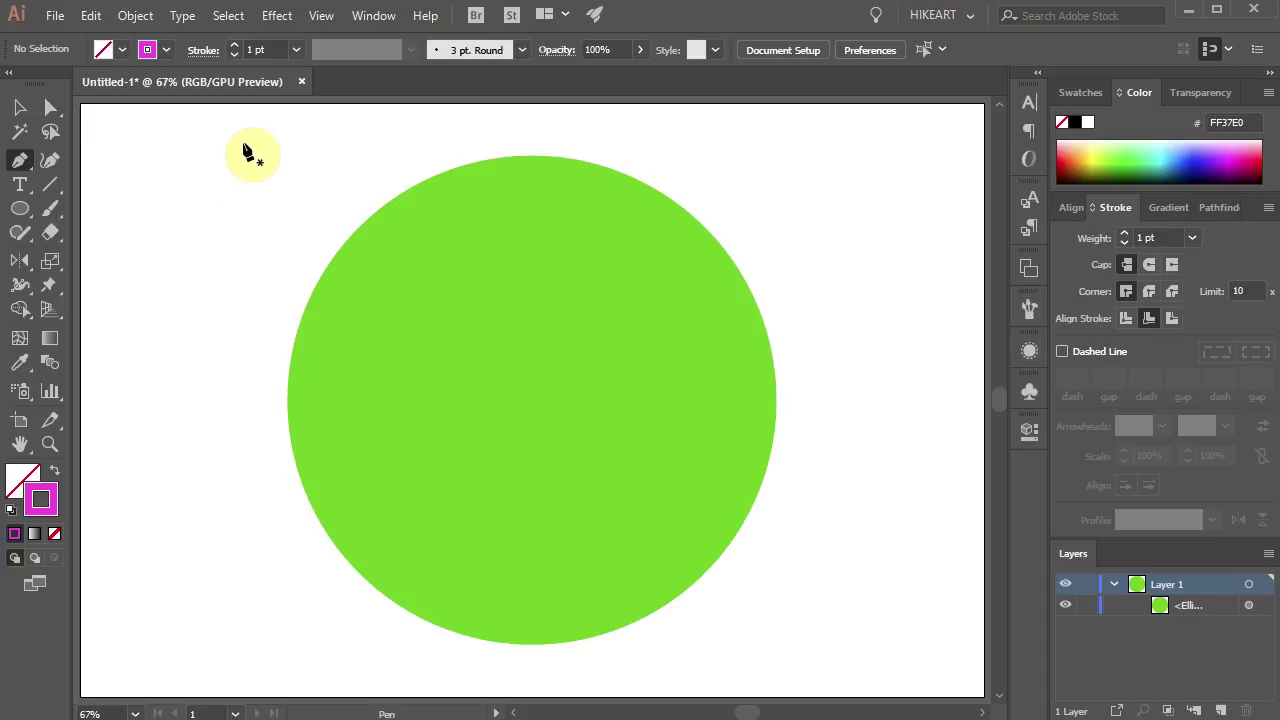
# - Draw a straight horizontal line about 847 px long above the circle
pyautogui.click(242, 143)
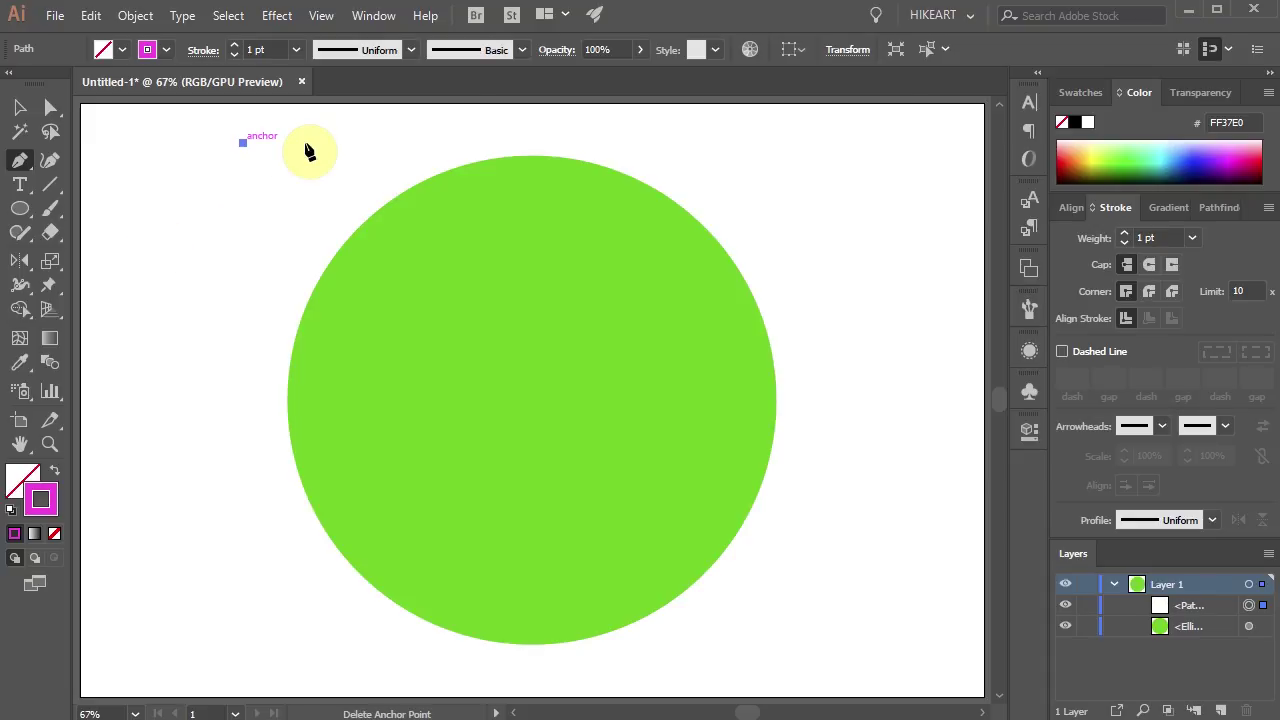
pyautogui.keyDown('shift'); pyautogui.click(811, 144); pyautogui.keyUp('shift')
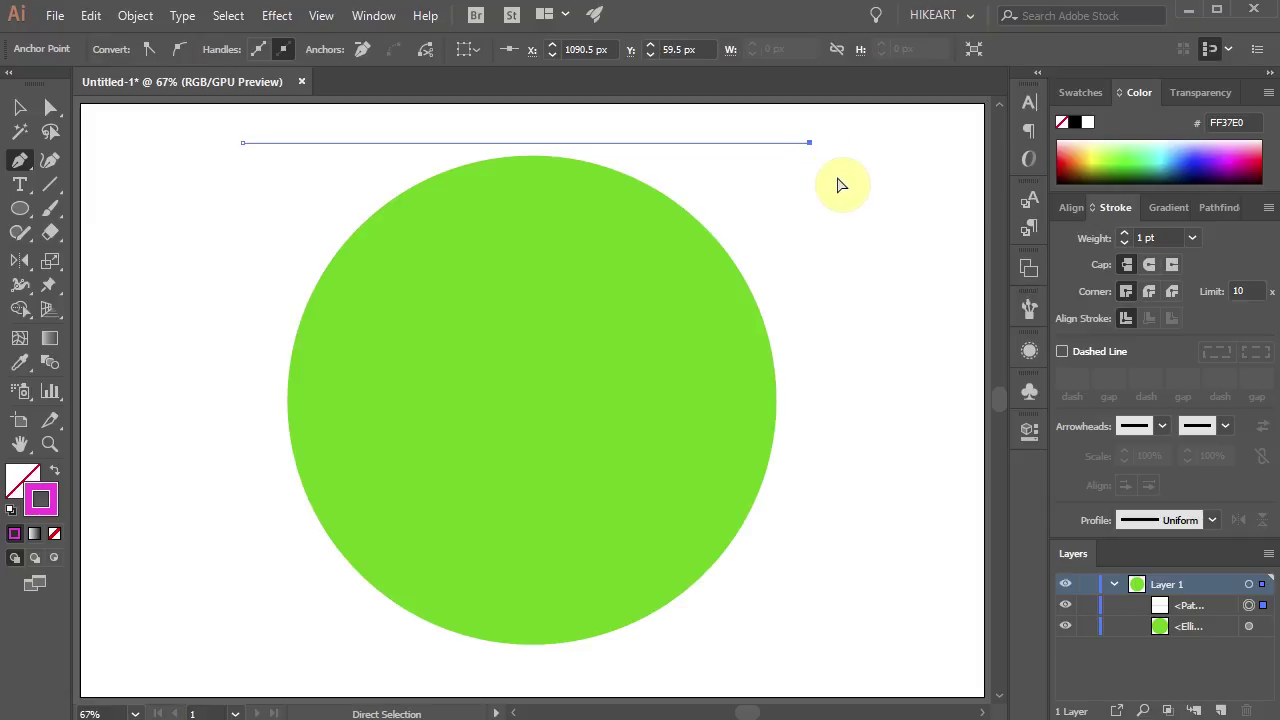
pyautogui.keyDown('ctrl'); pyautogui.click(838, 180); pyautogui.keyUp('ctrl')
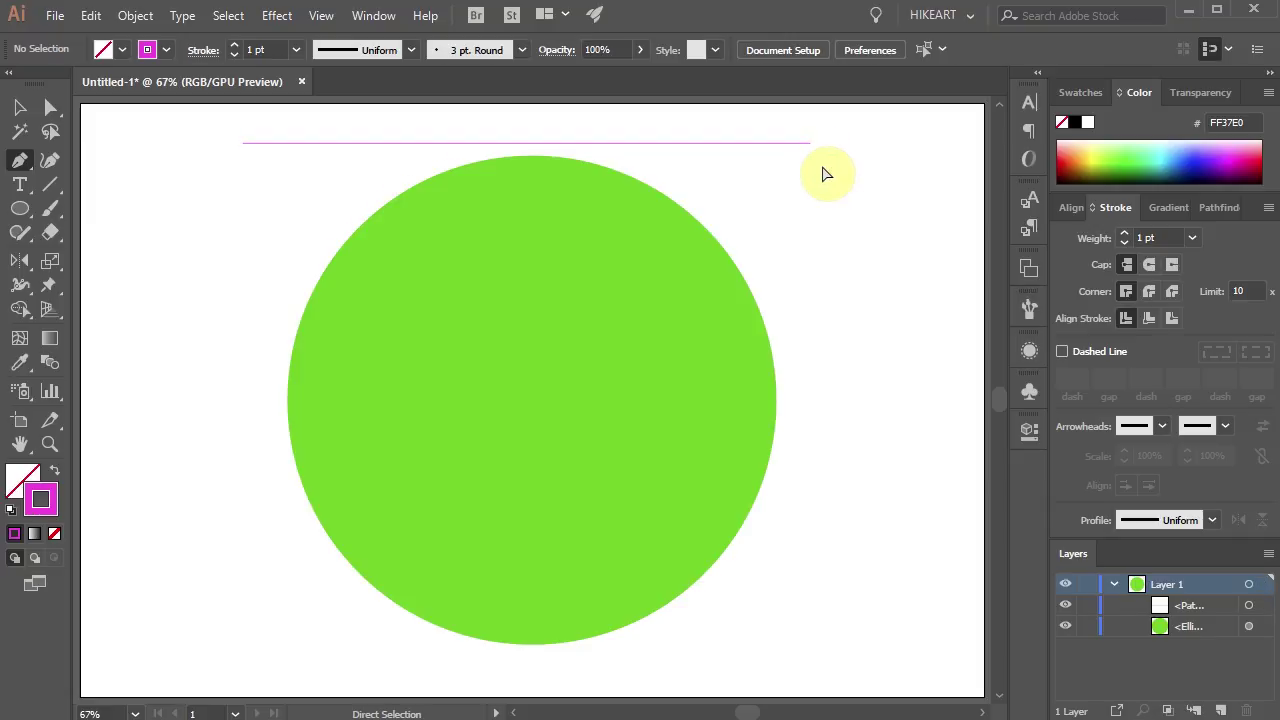
pyautogui.press('v')
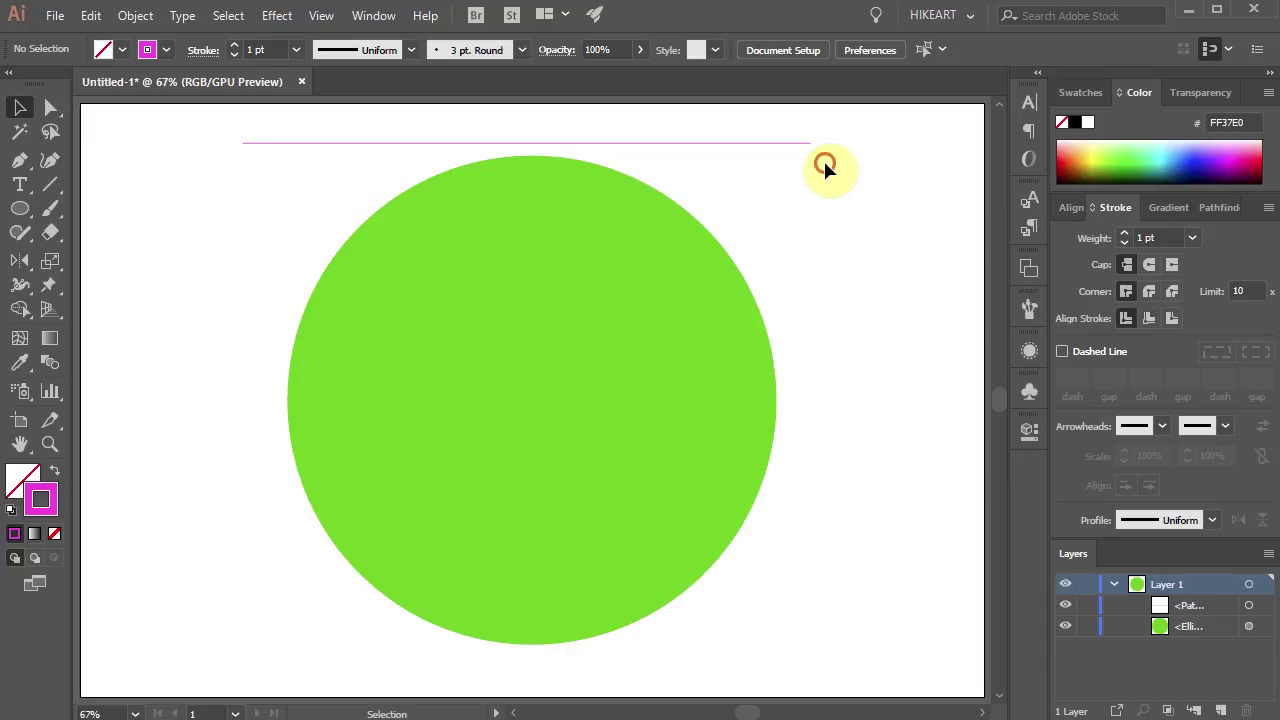
# - Give the magenta line a 30 pt stroke weight with round caps
pyautogui.moveTo(786, 140); pyautogui.dragTo(786, 140)
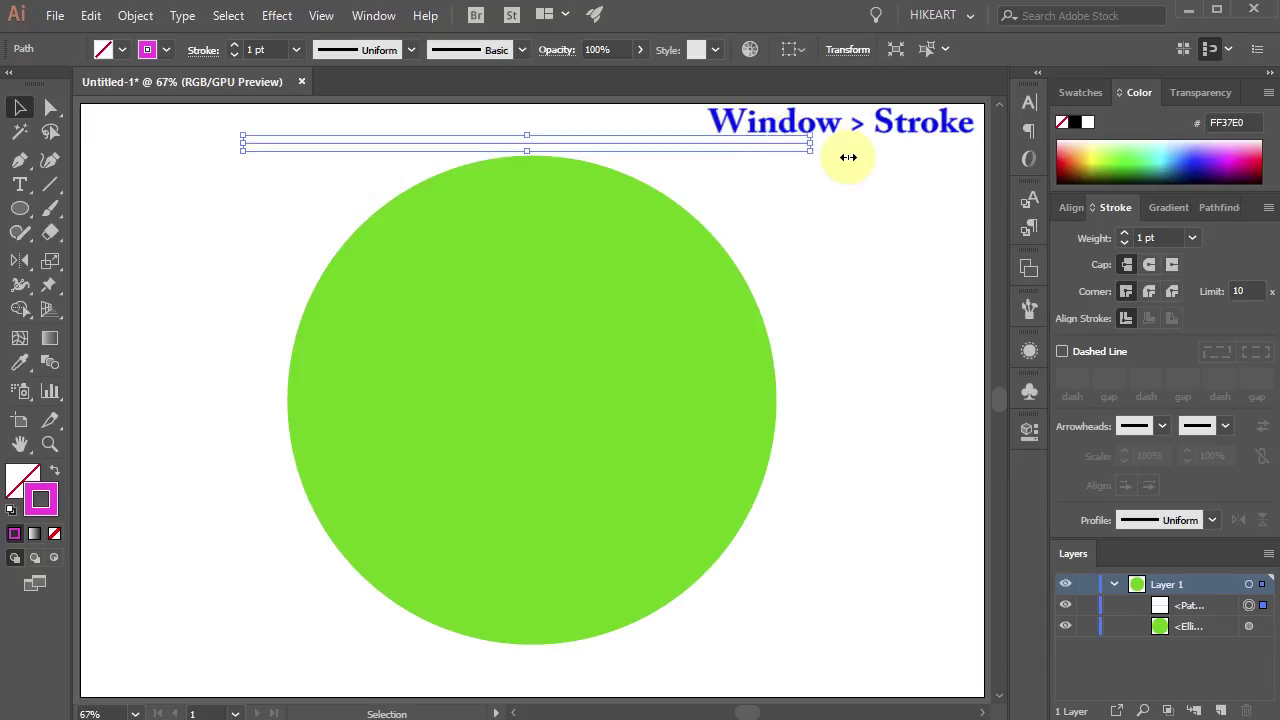
pyautogui.click(1123, 233)
pyautogui.click(1123, 233)
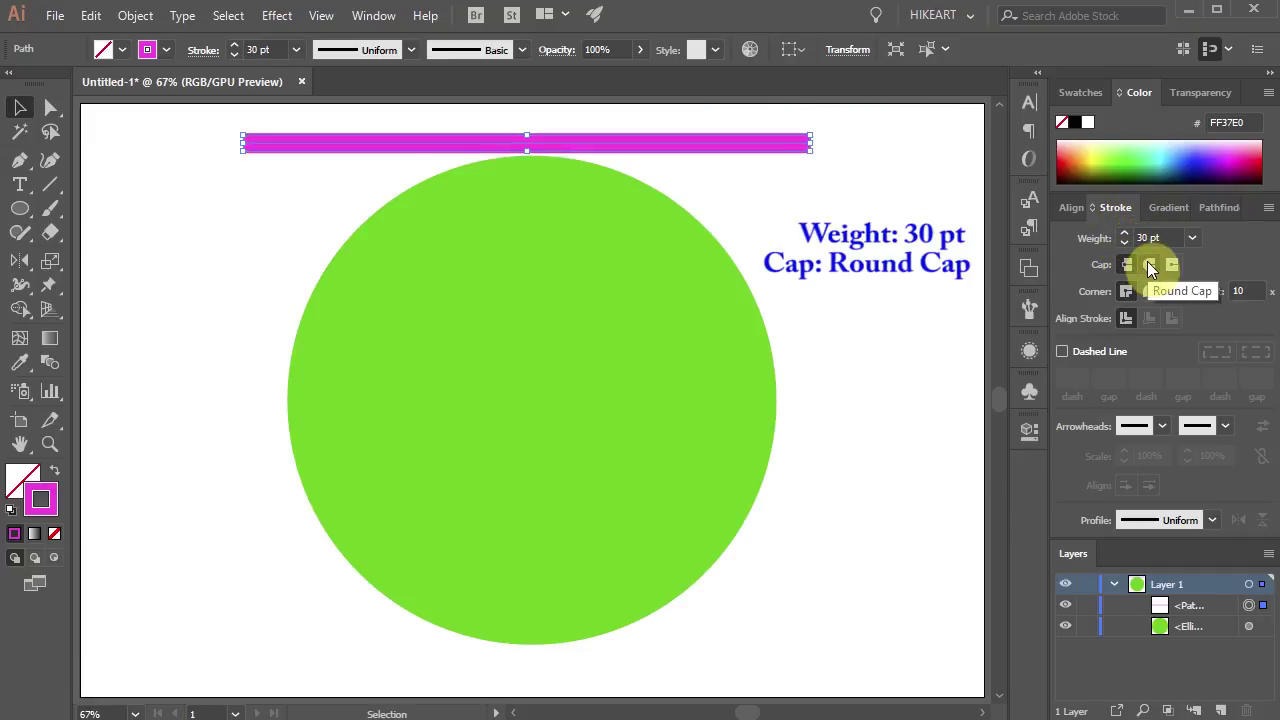
pyautogui.click(1147, 264)
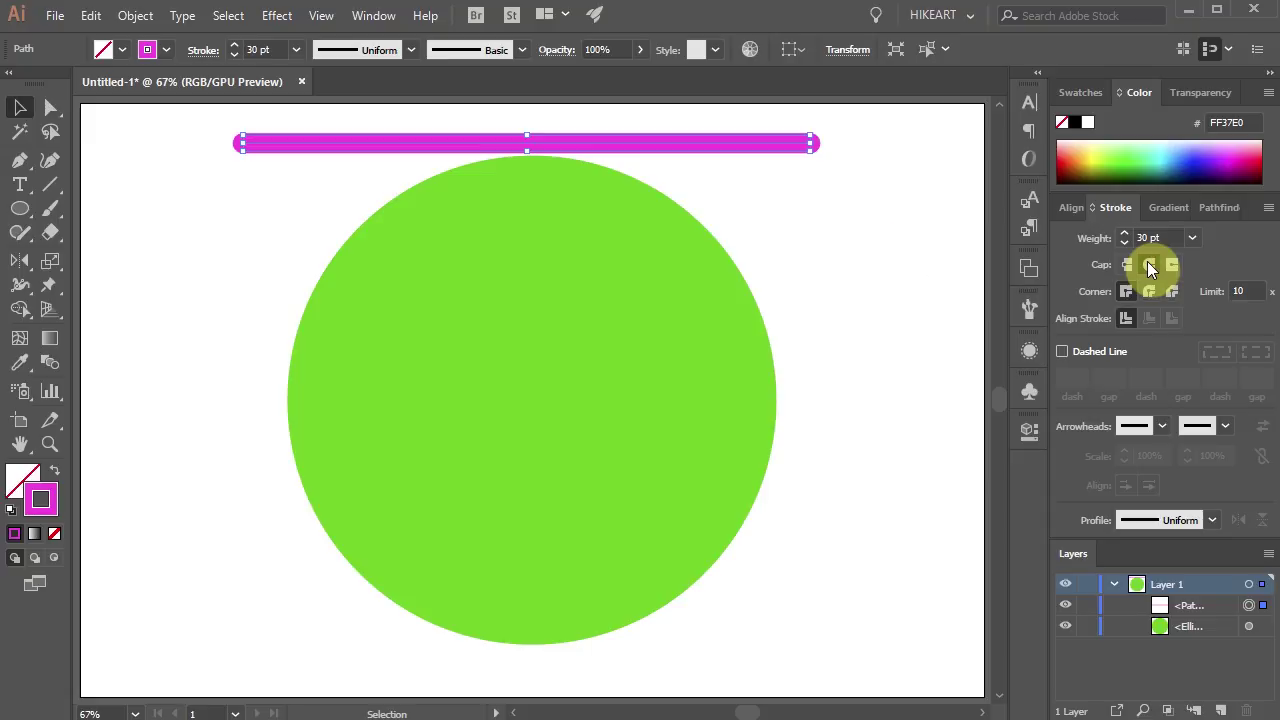
# - Expand the magenta bar's fill and stroke into a filled shape
pyautogui.click(148, 17)
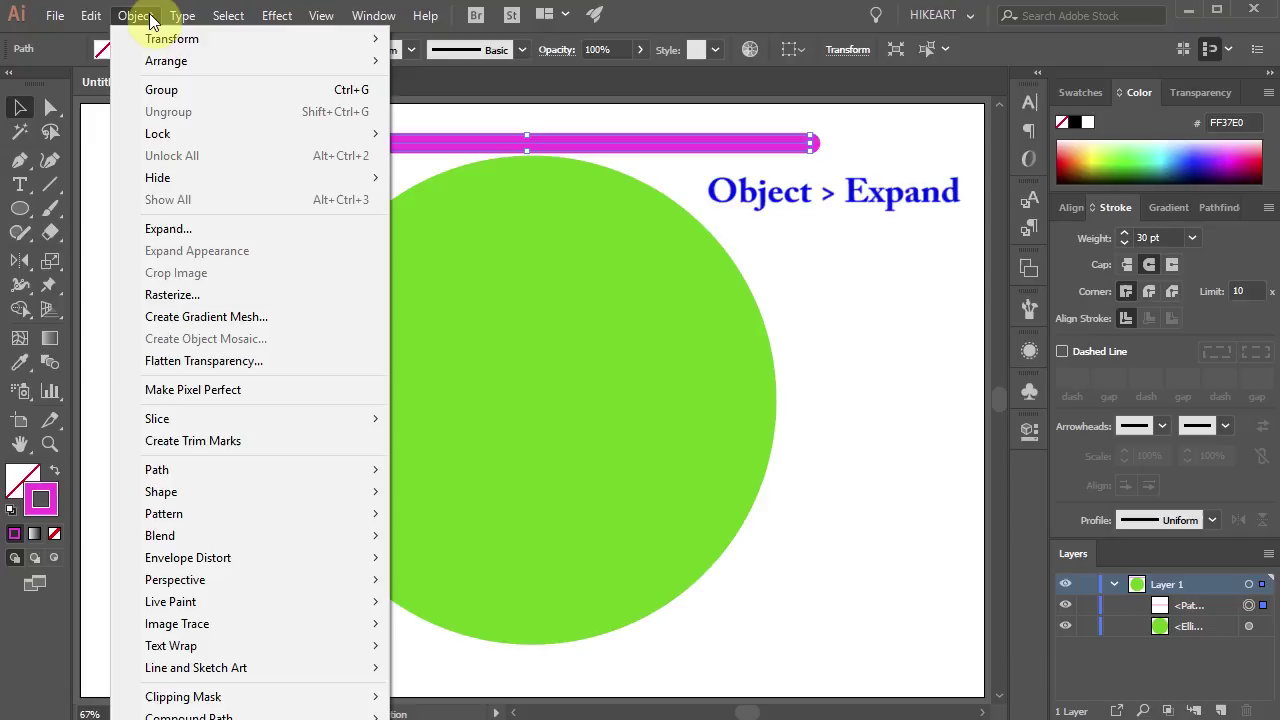
pyautogui.click(190, 231)
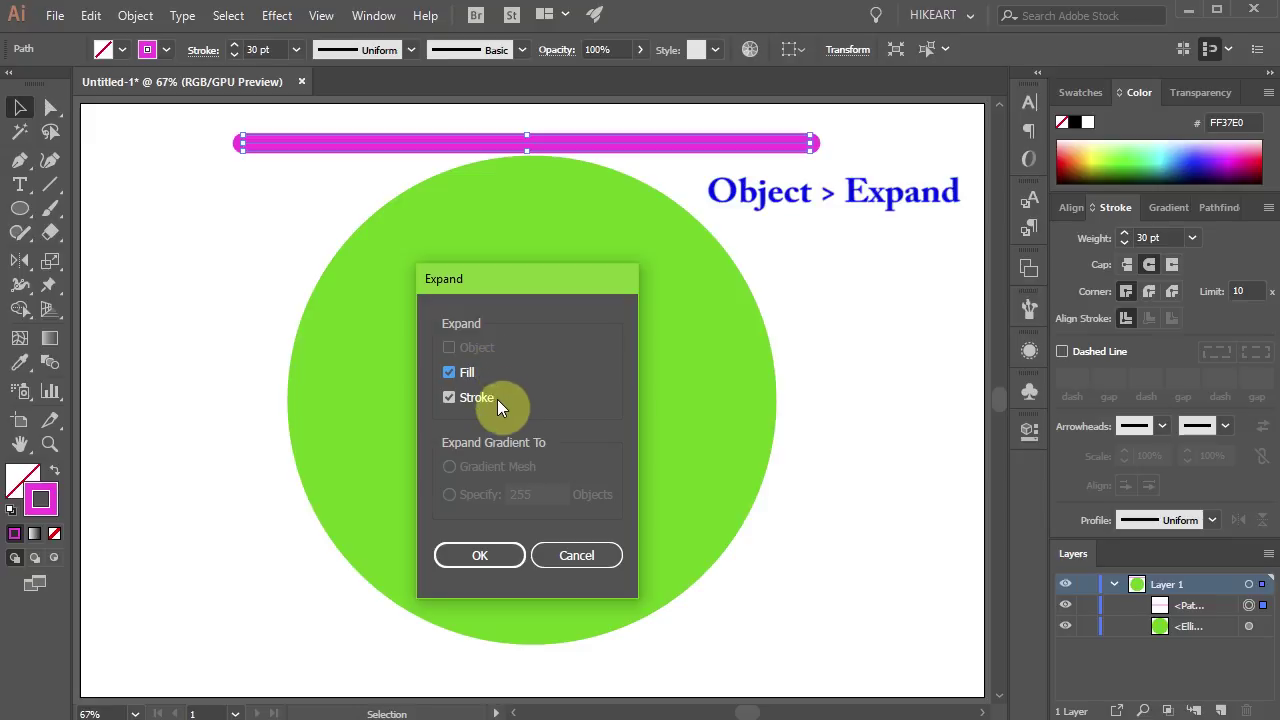
pyautogui.click(505, 554)
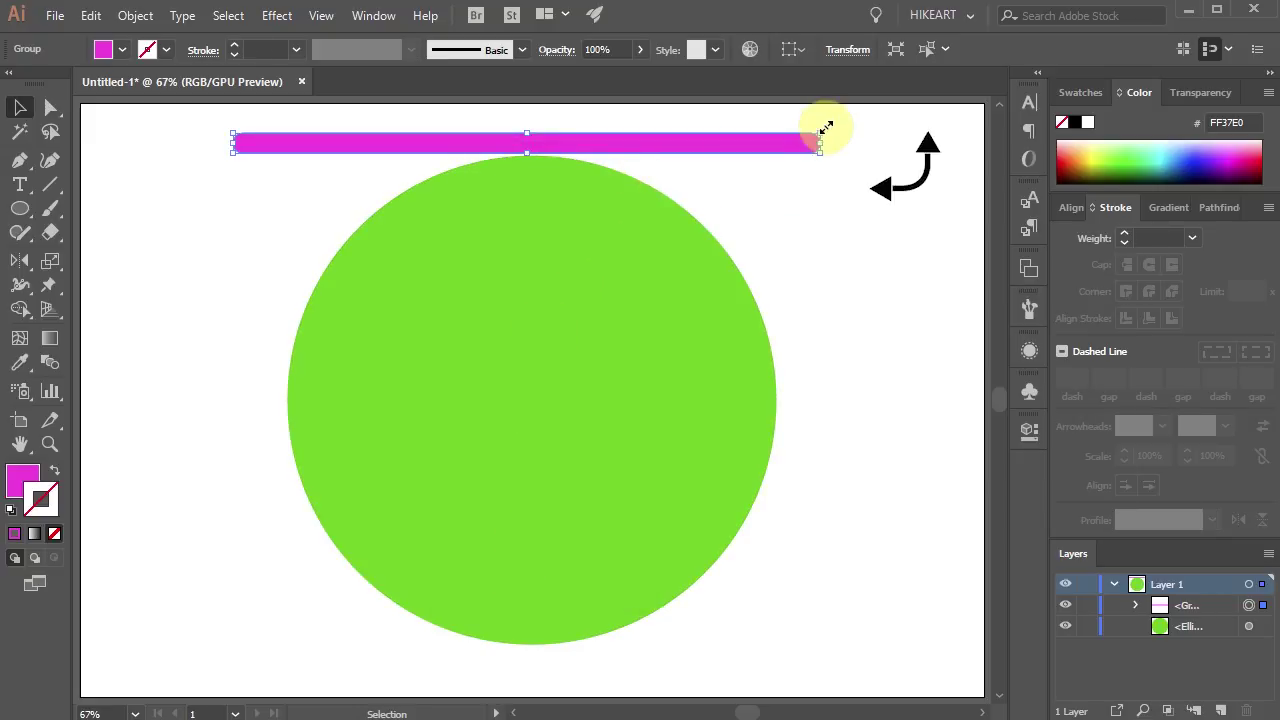
# - Rotate the bar 90° upright, move it to the page's left edge, and copy it just to its right
pyautogui.moveTo(822, 132); pyautogui.dragTo(551, 171)
pyautogui.moveTo(535, 128); pyautogui.dragTo(226, 388)
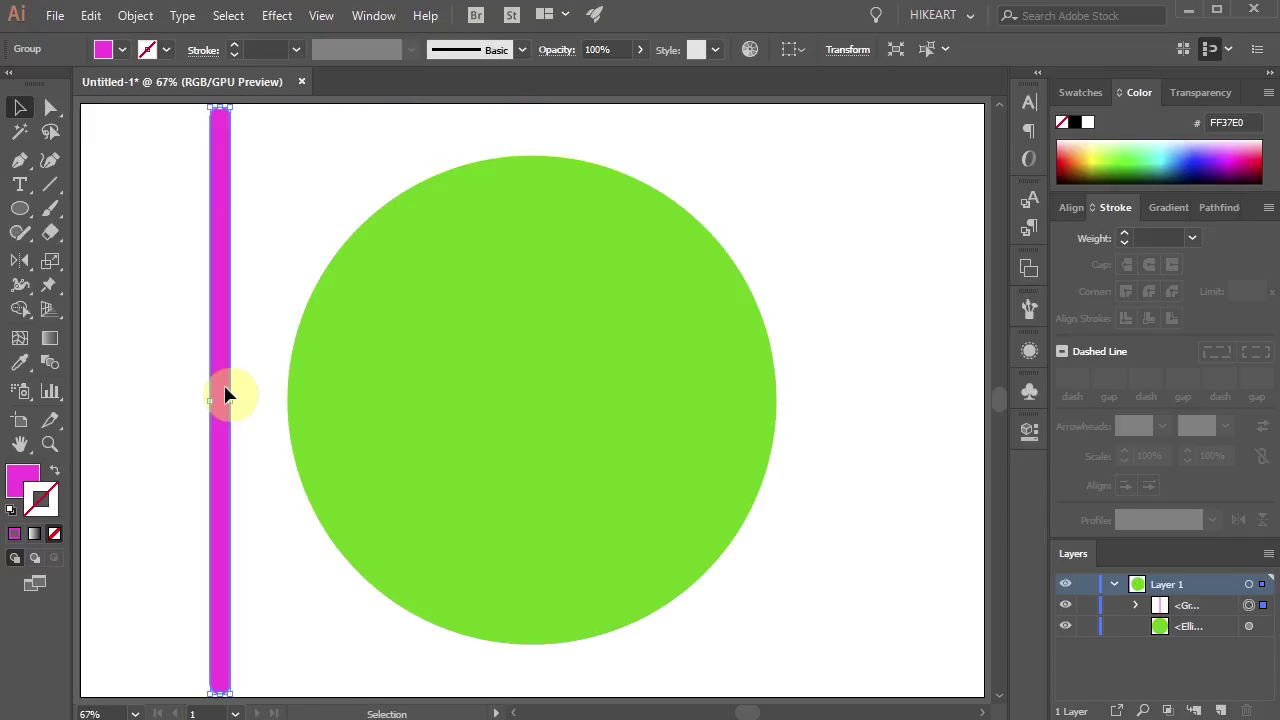
pyautogui.click(1197, 94)
pyautogui.click(222, 359)
pyautogui.moveTo(222, 359); pyautogui.dragTo(240, 359)
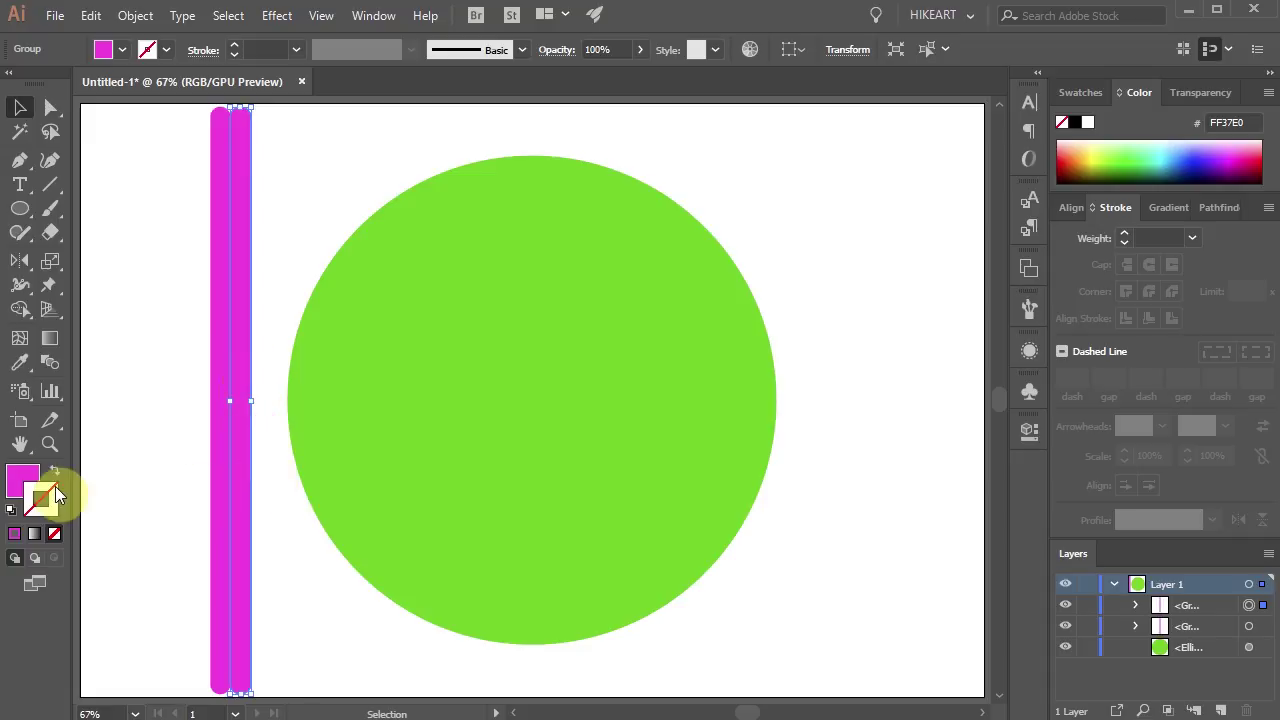
# - Colour the second bar blue 2C74FF and select both the magenta and blue bars
pyautogui.click(23, 484)
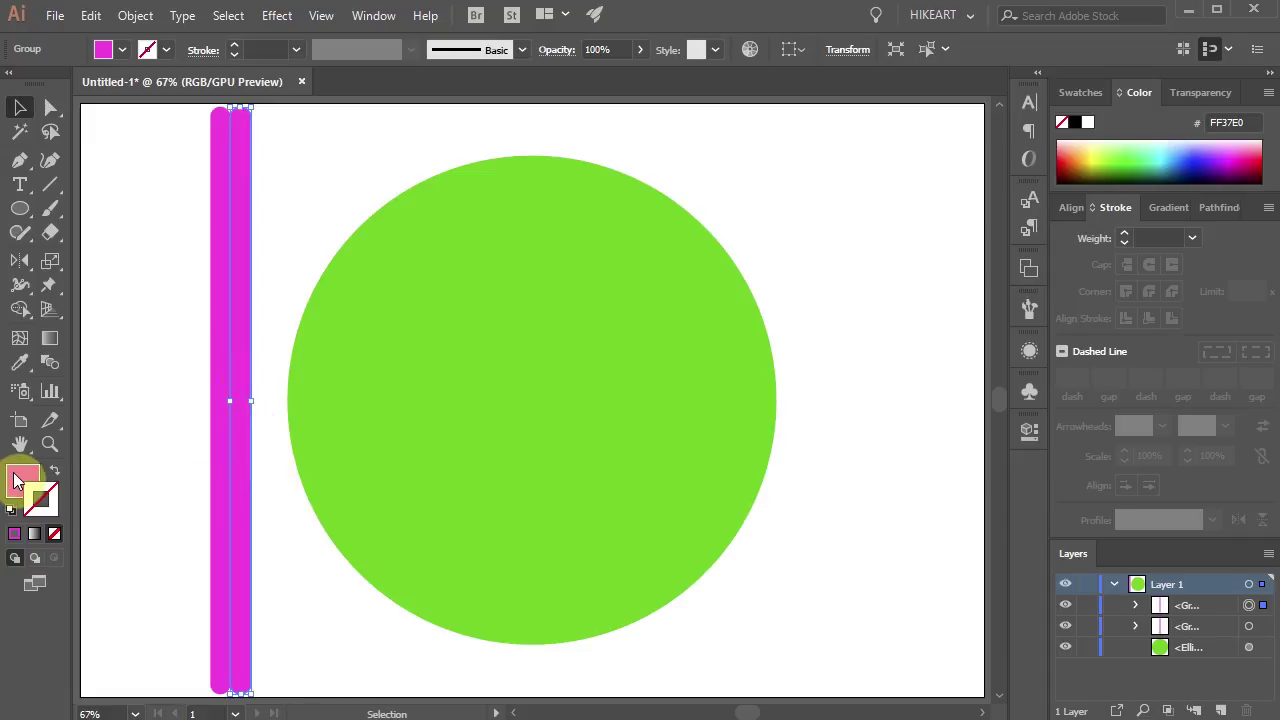
pyautogui.click(1188, 150)
pyautogui.click(181, 174)
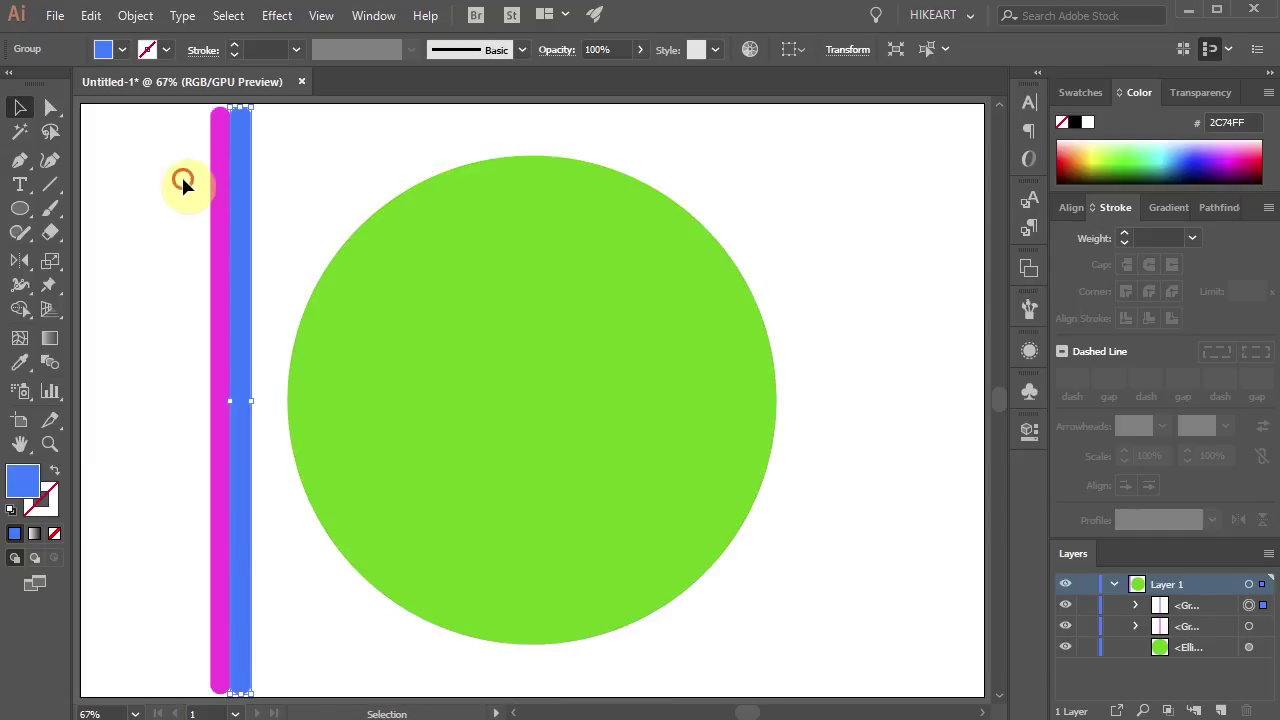
pyautogui.moveTo(181, 174); pyautogui.dragTo(277, 289)
# - Repeat the bar-pair duplication three times with Ctrl+D across the circle, then deselect
pyautogui.hotkey('ctrl', 'd')
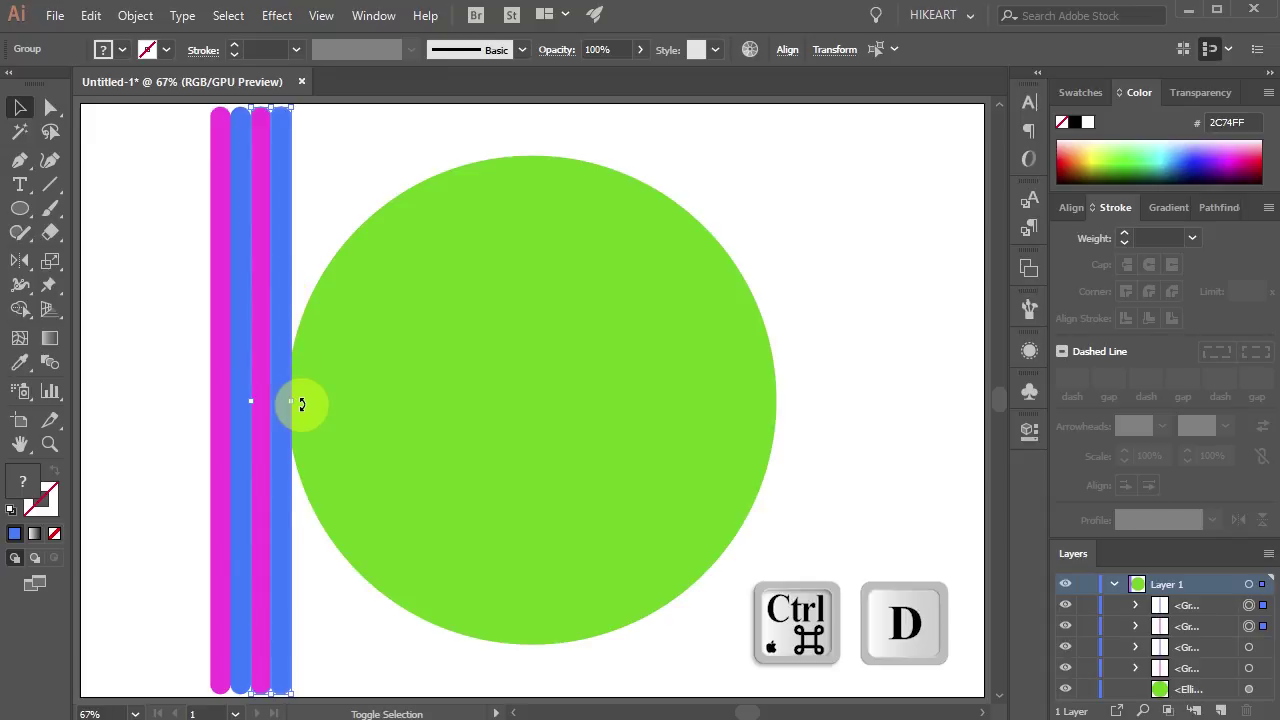
pyautogui.hotkey('ctrl', 'd')
pyautogui.hotkey('ctrl', 'd')
pyautogui.hotkey('ctrl', 'd')
pyautogui.hotkey('ctrl', 'd')
pyautogui.hotkey('ctrl', 'd')
pyautogui.hotkey('ctrl', 'd')
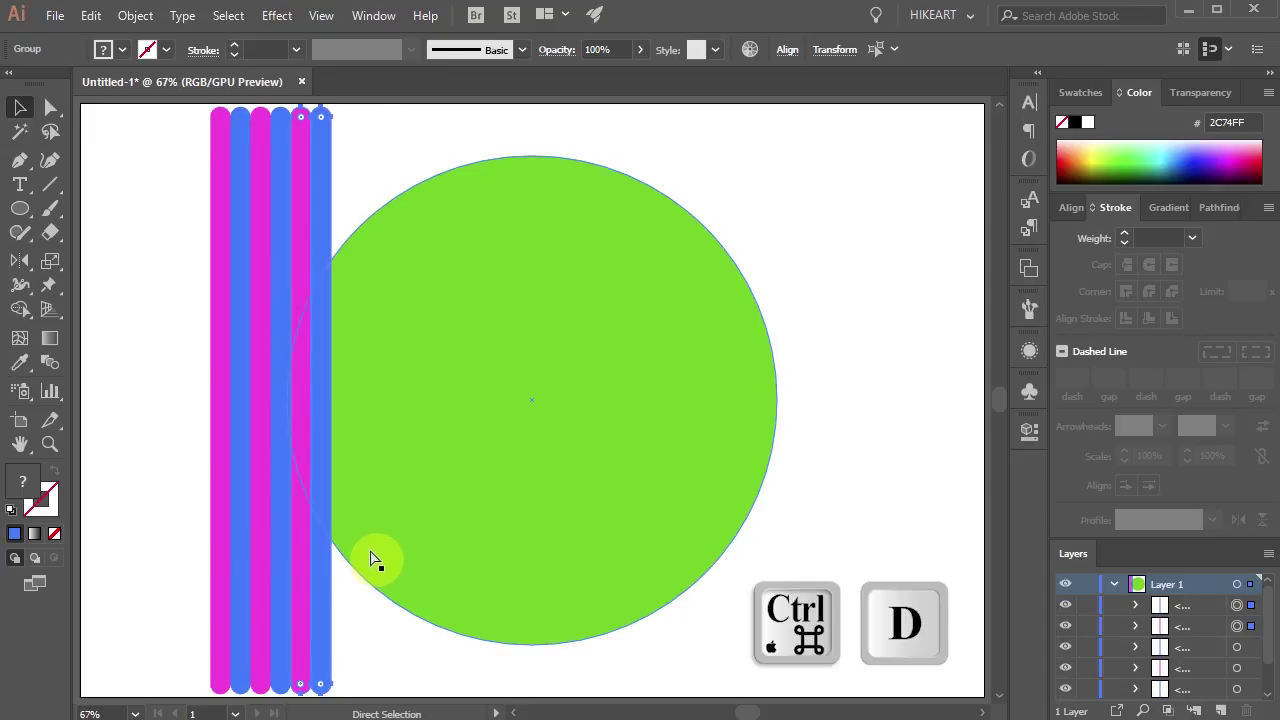
pyautogui.hotkey('ctrl', 'd')
pyautogui.hotkey('ctrl', 'd')
pyautogui.hotkey('ctrl', 'd')
pyautogui.hotkey('ctrl', 'd')
pyautogui.hotkey('ctrl', 'd')
pyautogui.hotkey('ctrl', 'd')
pyautogui.hotkey('ctrl', 'd')
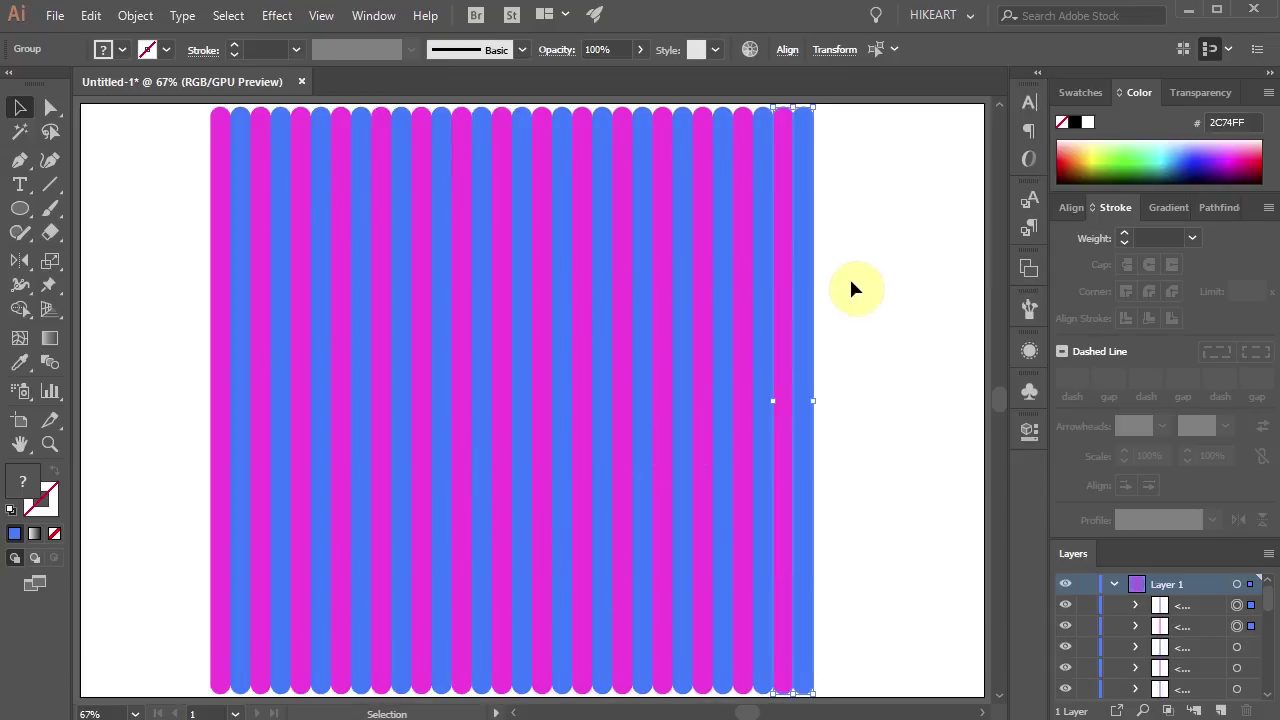
pyautogui.click(851, 143)
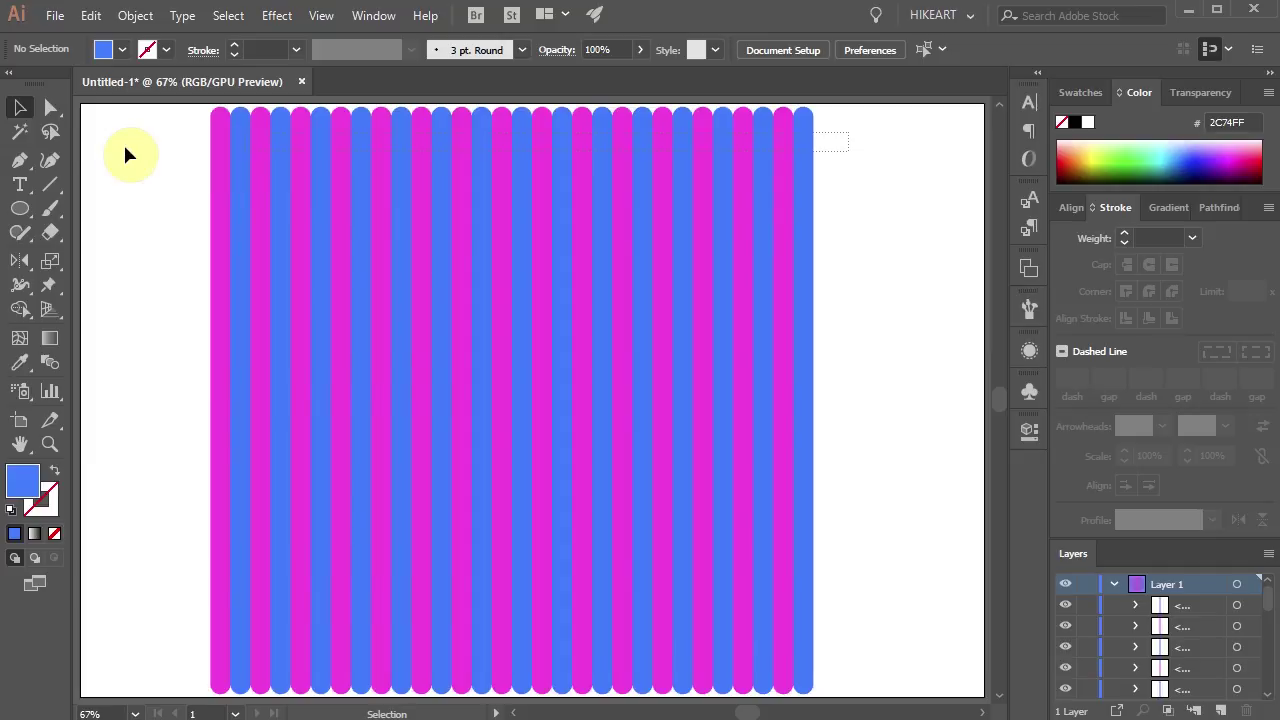
# - Set all the stripes' opacity to 60% so the green circle shows through
pyautogui.moveTo(158, 150); pyautogui.dragTo(158, 150)
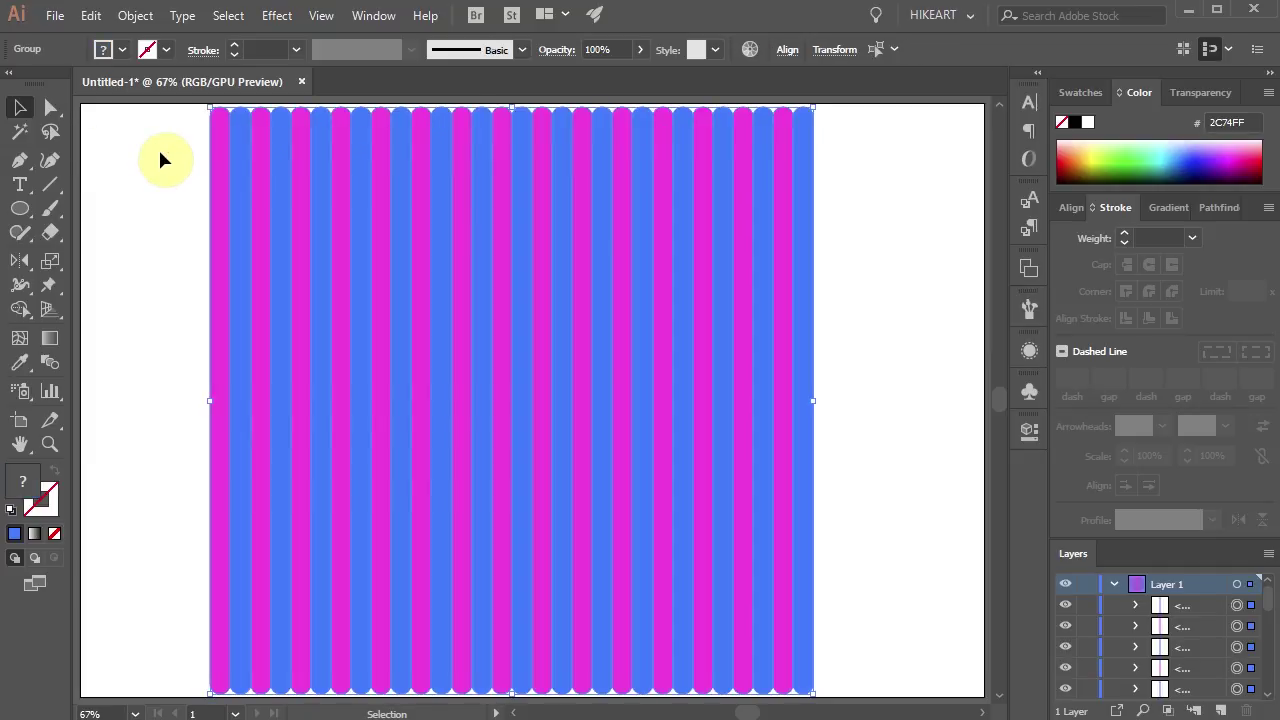
pyautogui.click(1197, 94)
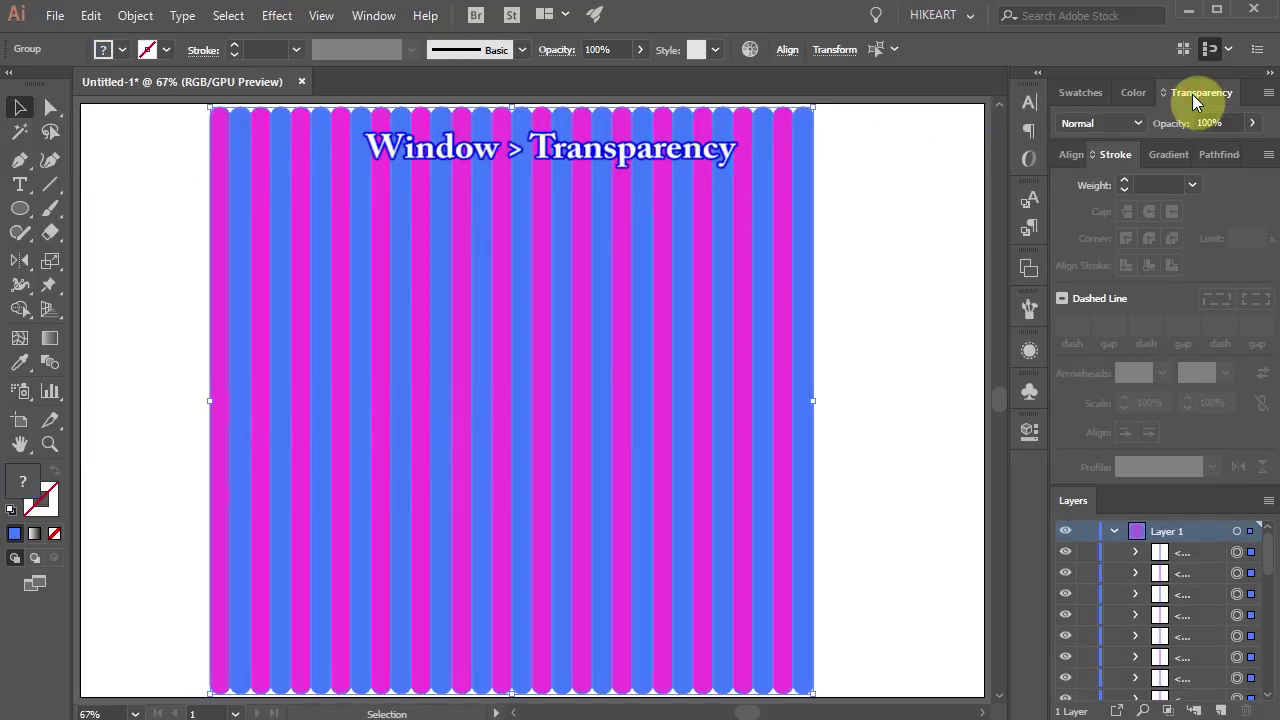
pyautogui.click(1252, 122)
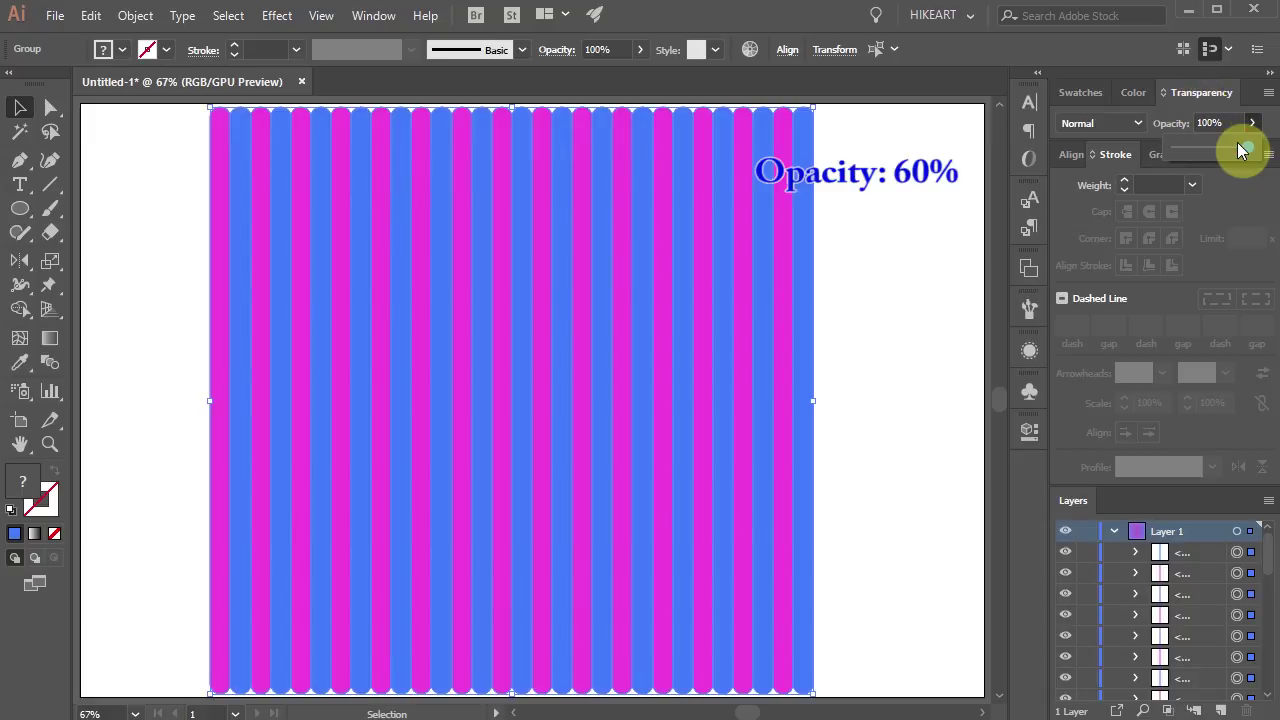
pyautogui.moveTo(1228, 146); pyautogui.dragTo(1219, 147)
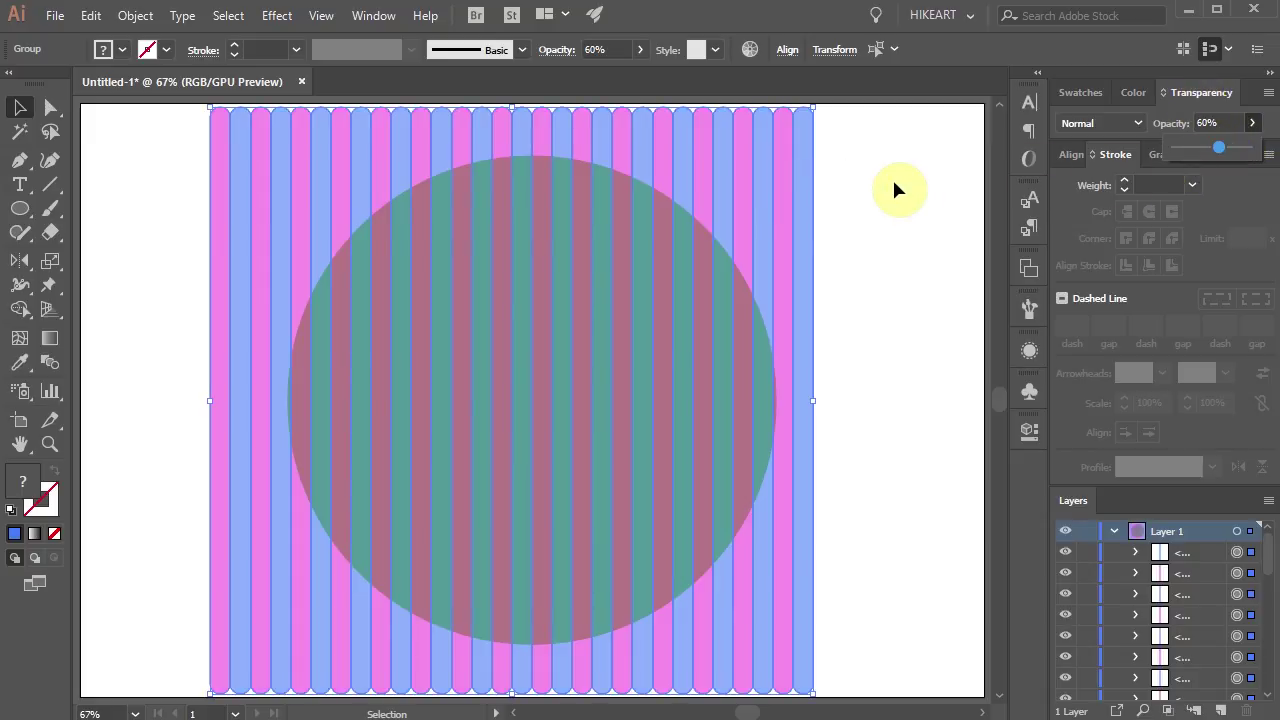
pyautogui.click(843, 133)
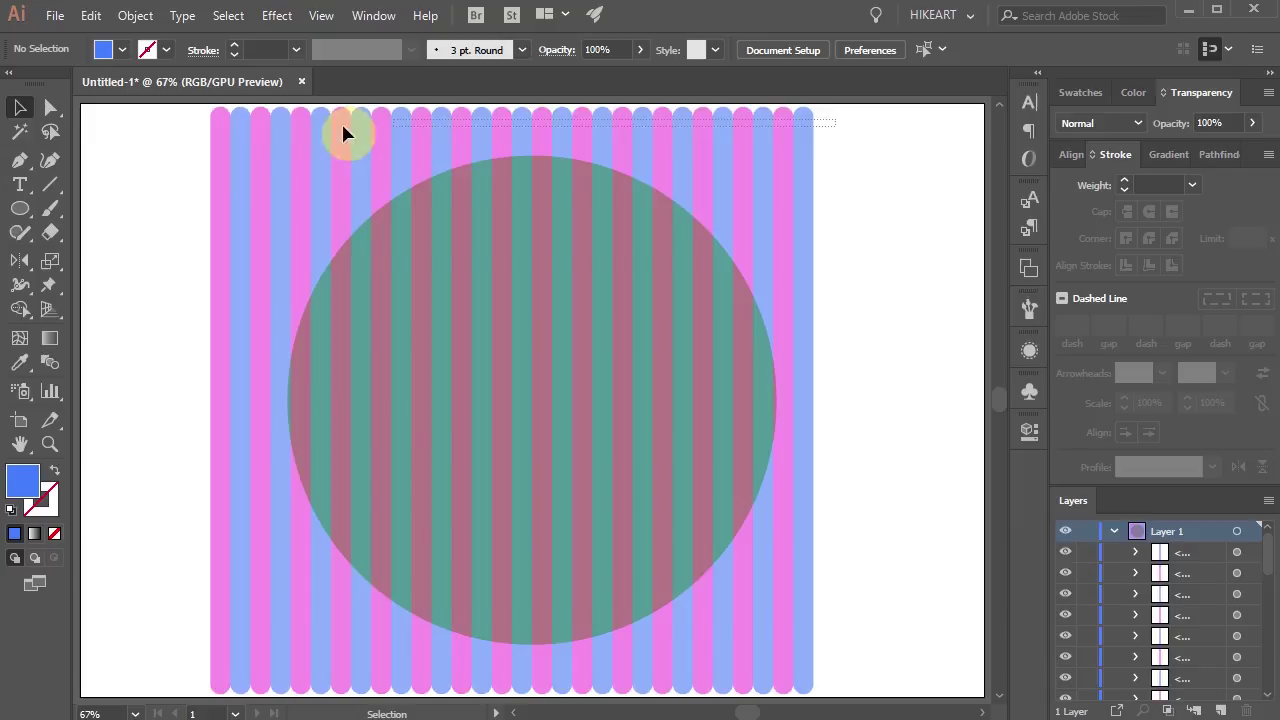
# - Nudge the whole stripe group slightly to the right
pyautogui.moveTo(165, 136); pyautogui.dragTo(163, 135)
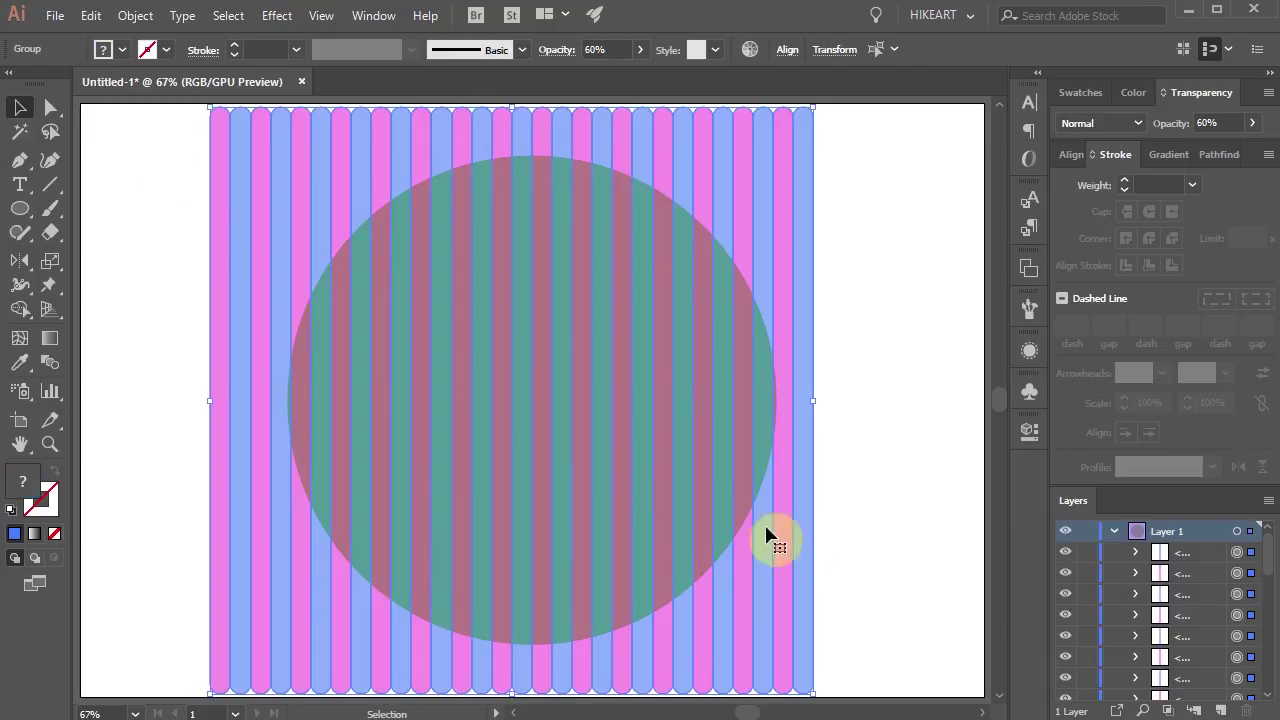
pyautogui.hotkey('shift', 'Right')
pyautogui.hotkey('shift', 'Right')
pyautogui.press('Right')
pyautogui.press('Right')
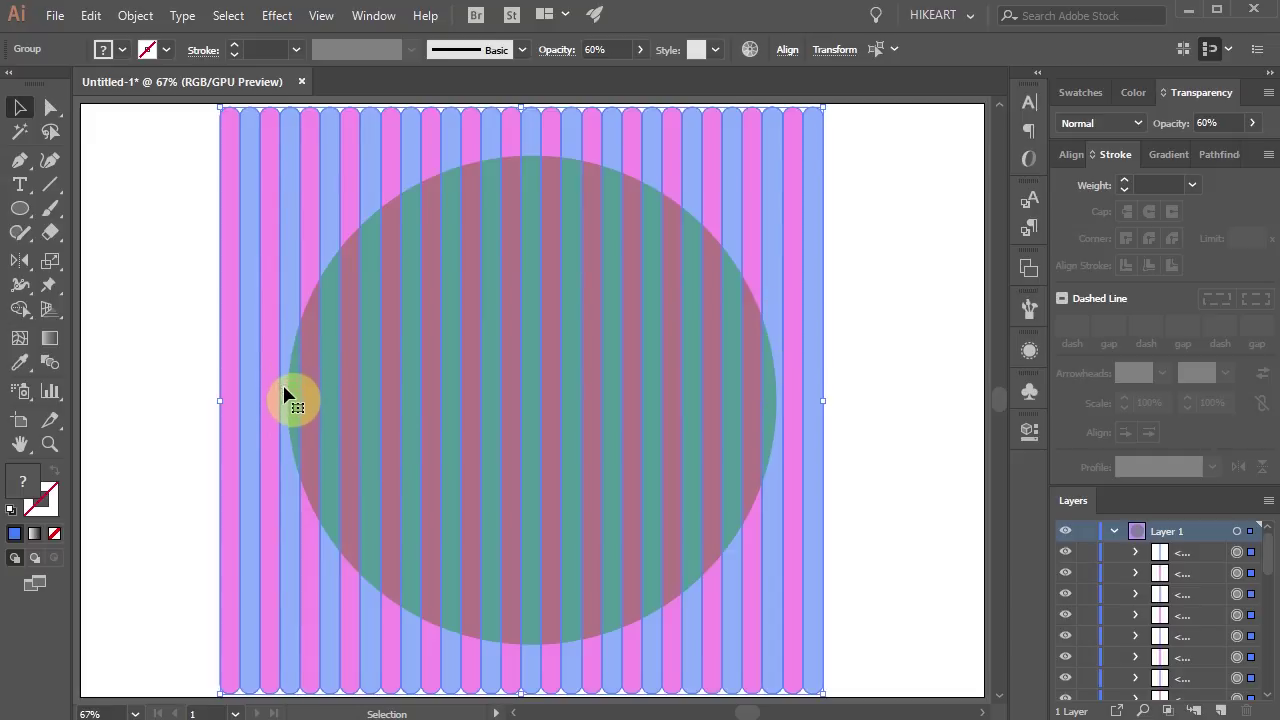
# - Delete the three leftmost and the two rightmost surplus stripes
pyautogui.click(164, 507)
pyautogui.moveTo(207, 371); pyautogui.dragTo(271, 423)
pyautogui.press('Delete')
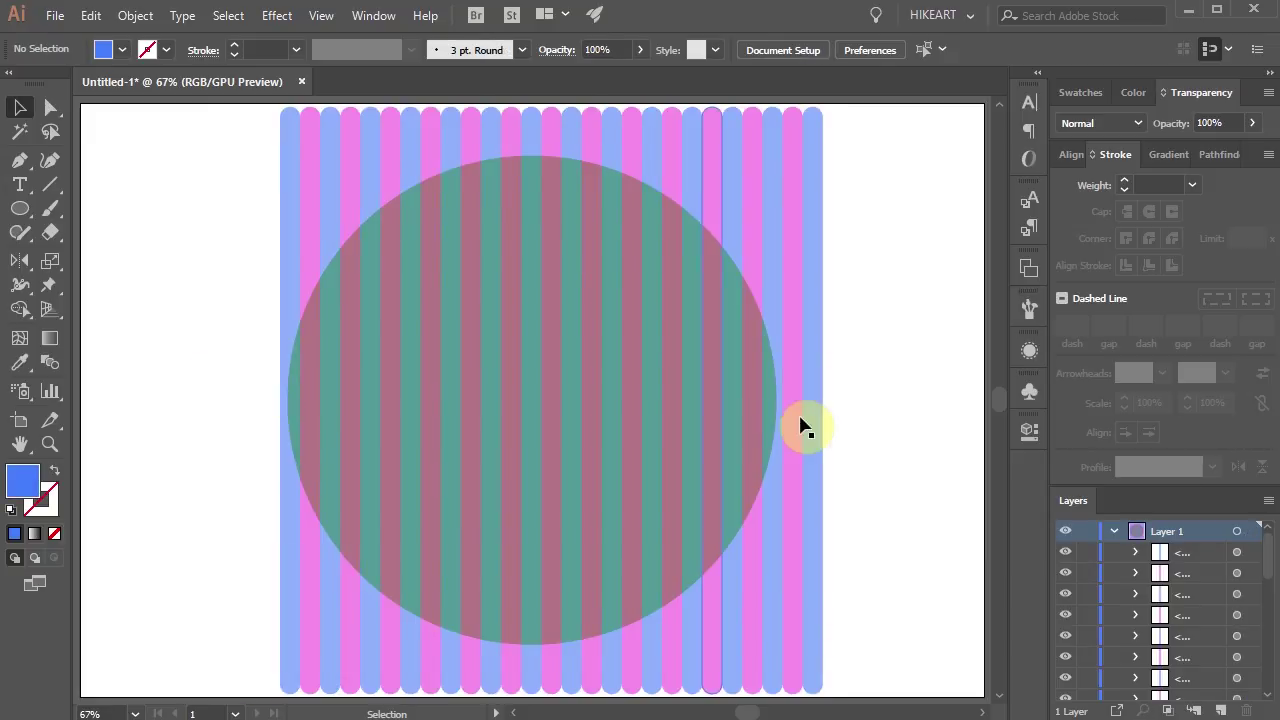
pyautogui.moveTo(842, 425); pyautogui.dragTo(788, 372)
pyautogui.press('Delete')
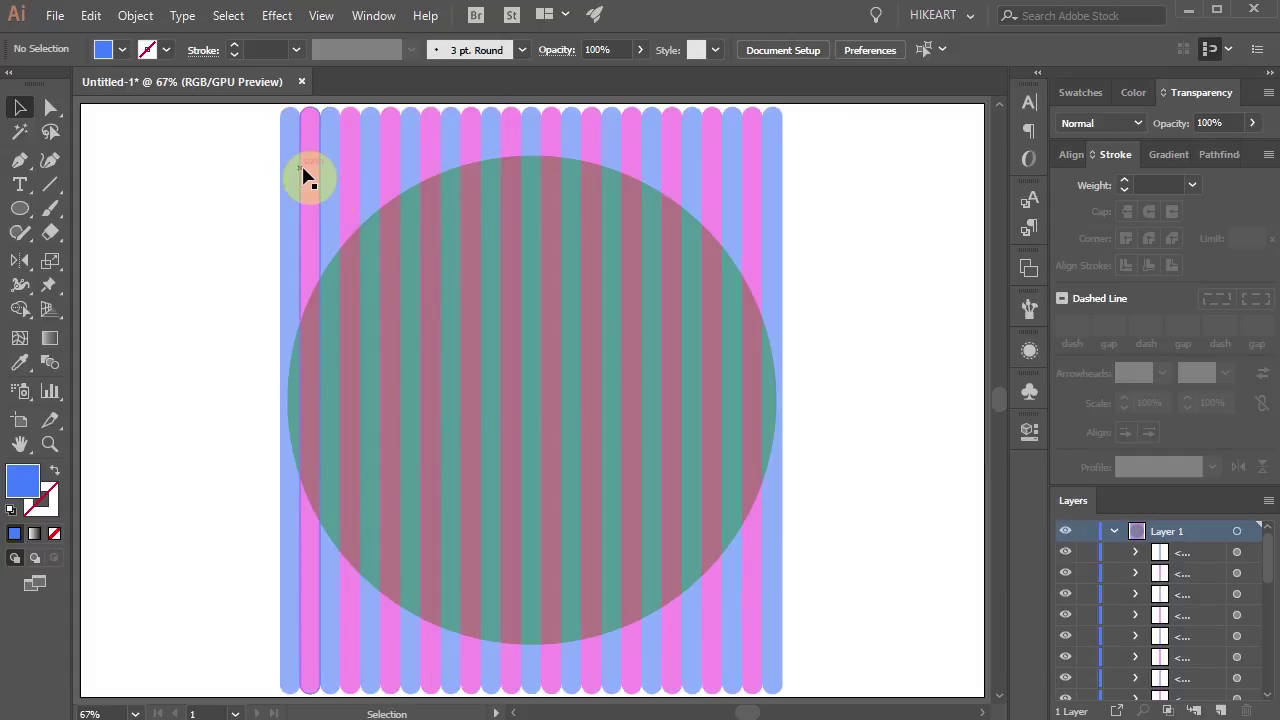
# - Lower the two leftmost blue stripes and raise the neighbouring magenta stripes to staggered heights
pyautogui.click(295, 165)
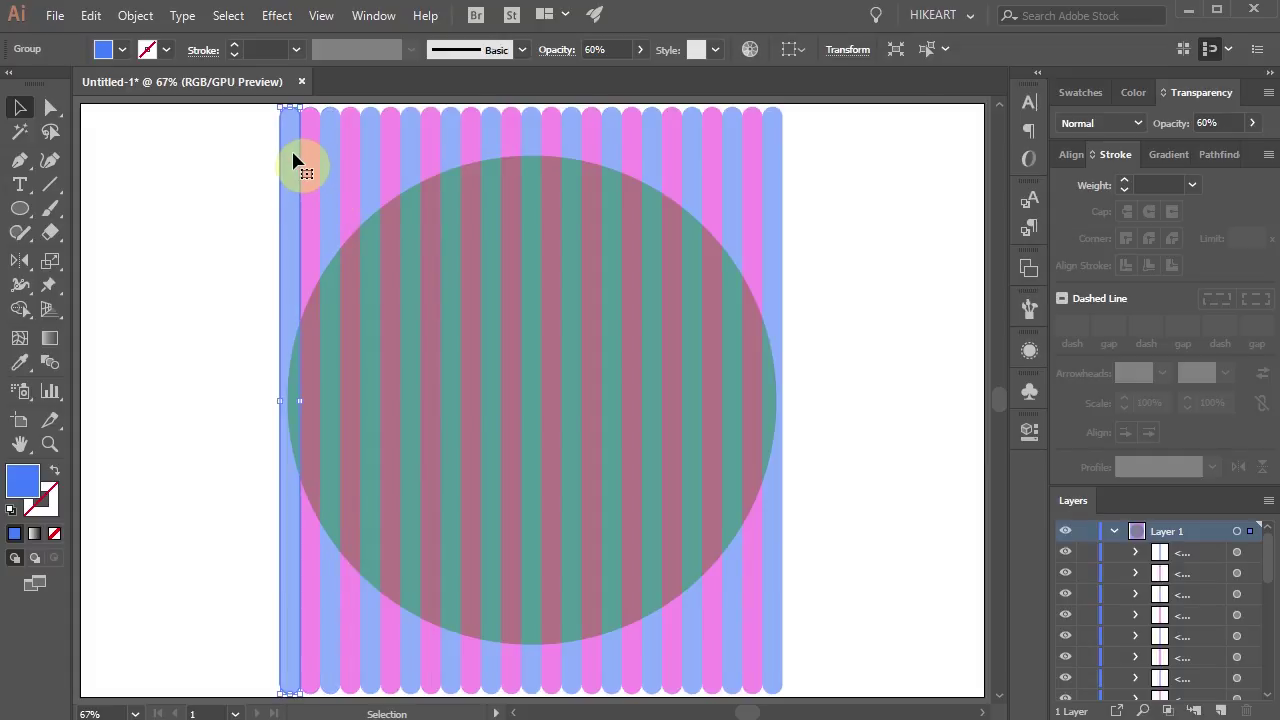
pyautogui.keyDown('shift'); pyautogui.click(289, 146); pyautogui.keyUp('shift')
pyautogui.moveTo(289, 146); pyautogui.dragTo(306, 410)
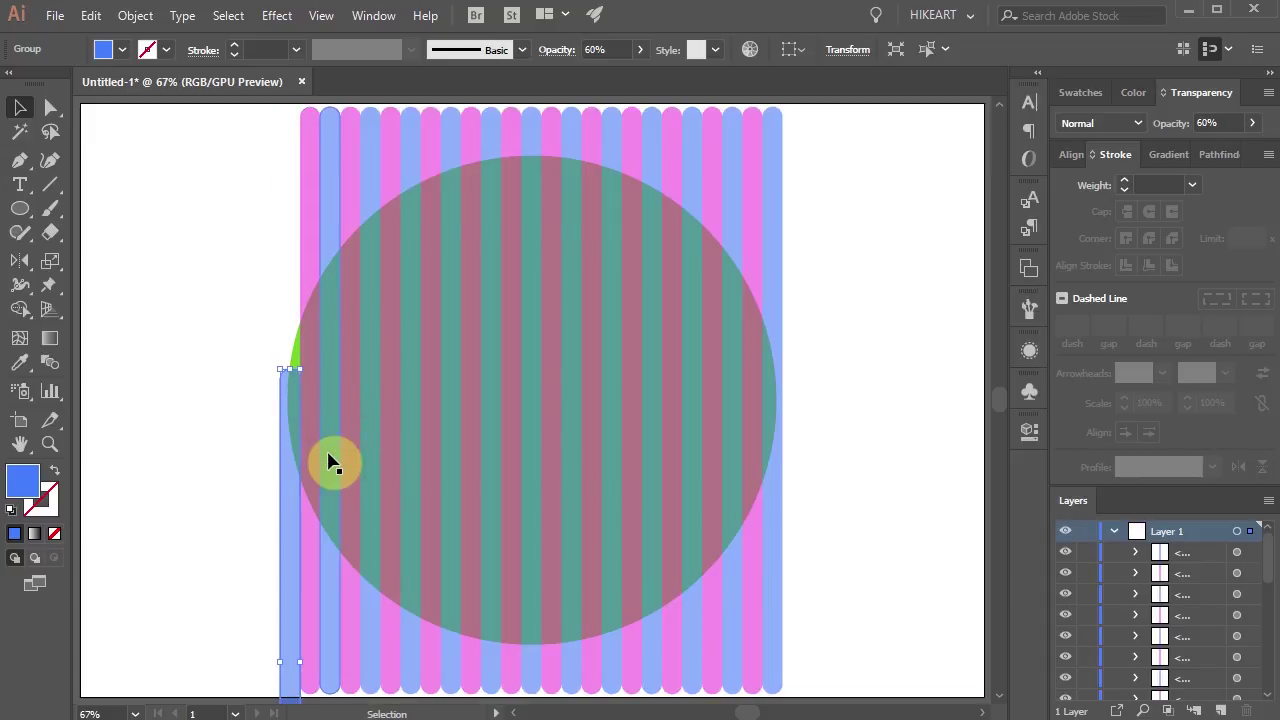
pyautogui.click(308, 575)
pyautogui.moveTo(305, 681); pyautogui.dragTo(321, 413)
pyautogui.moveTo(330, 133); pyautogui.dragTo(330, 354)
pyautogui.moveTo(350, 680); pyautogui.dragTo(358, 368)
# - Stagger the next blue and magenta stripes toward the circle's middle, blue down and magenta up
pyautogui.click(372, 301)
pyautogui.moveTo(373, 313); pyautogui.dragTo(372, 484)
pyautogui.moveTo(392, 684); pyautogui.dragTo(400, 457)
pyautogui.moveTo(412, 135); pyautogui.dragTo(420, 451)
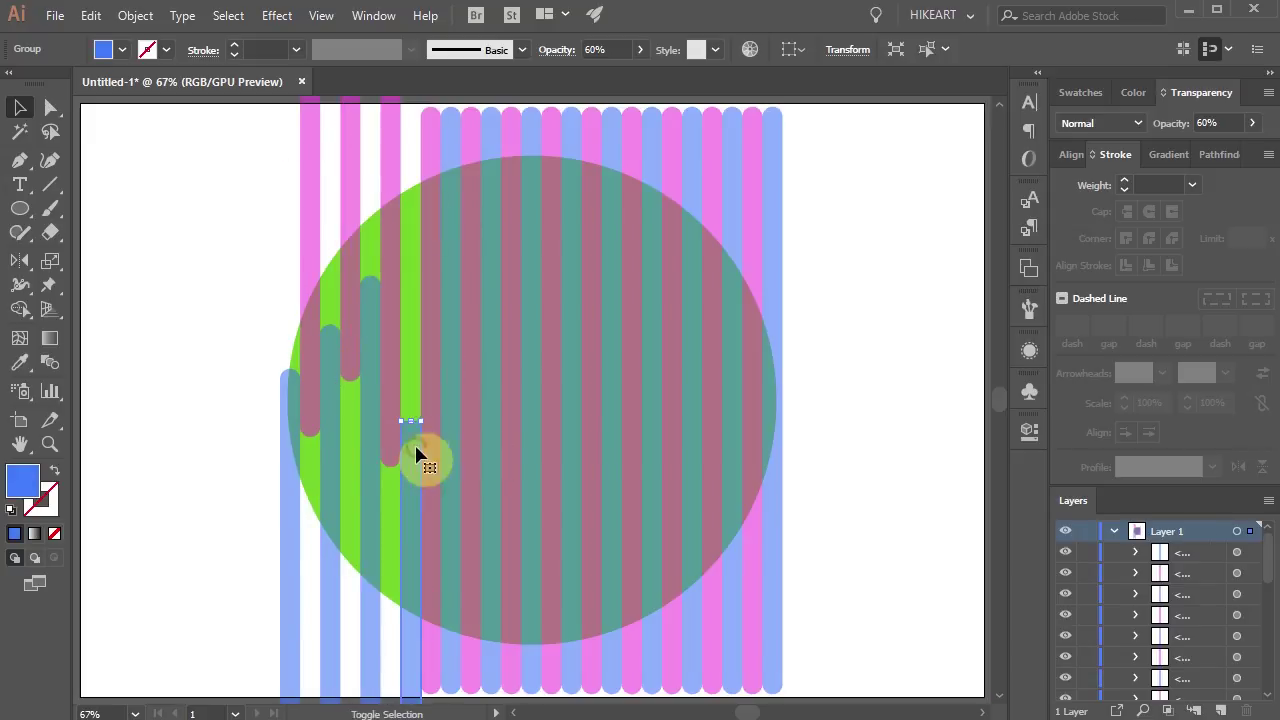
pyautogui.moveTo(432, 680); pyautogui.dragTo(434, 545)
pyautogui.moveTo(432, 462); pyautogui.dragTo(438, 375)
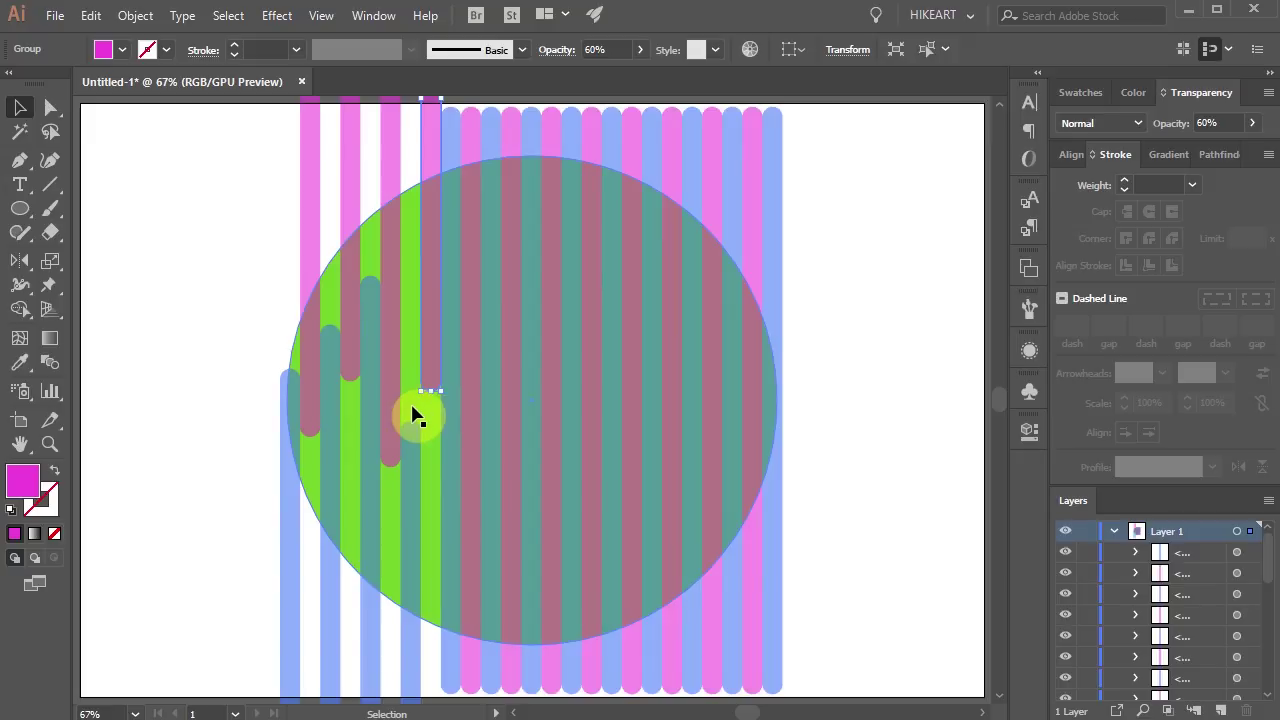
pyautogui.moveTo(427, 345); pyautogui.dragTo(434, 458)
# - Raise the remaining magenta stripes and lower the right-hand blue stripes to varied wave heights, then deselect
pyautogui.moveTo(471, 688); pyautogui.dragTo(471, 386)
pyautogui.moveTo(511, 688); pyautogui.dragTo(523, 414)
pyautogui.moveTo(551, 688); pyautogui.dragTo(551, 372)
pyautogui.moveTo(592, 688); pyautogui.dragTo(592, 448)
pyautogui.moveTo(618, 140); pyautogui.dragTo(611, 400)
pyautogui.moveTo(631, 688); pyautogui.dragTo(631, 478)
pyautogui.moveTo(654, 163); pyautogui.dragTo(651, 243)
pyautogui.moveTo(671, 688); pyautogui.dragTo(671, 435)
pyautogui.moveTo(691, 110); pyautogui.dragTo(691, 338)
pyautogui.moveTo(711, 688); pyautogui.dragTo(711, 375)
pyautogui.moveTo(731, 110); pyautogui.dragTo(731, 298)
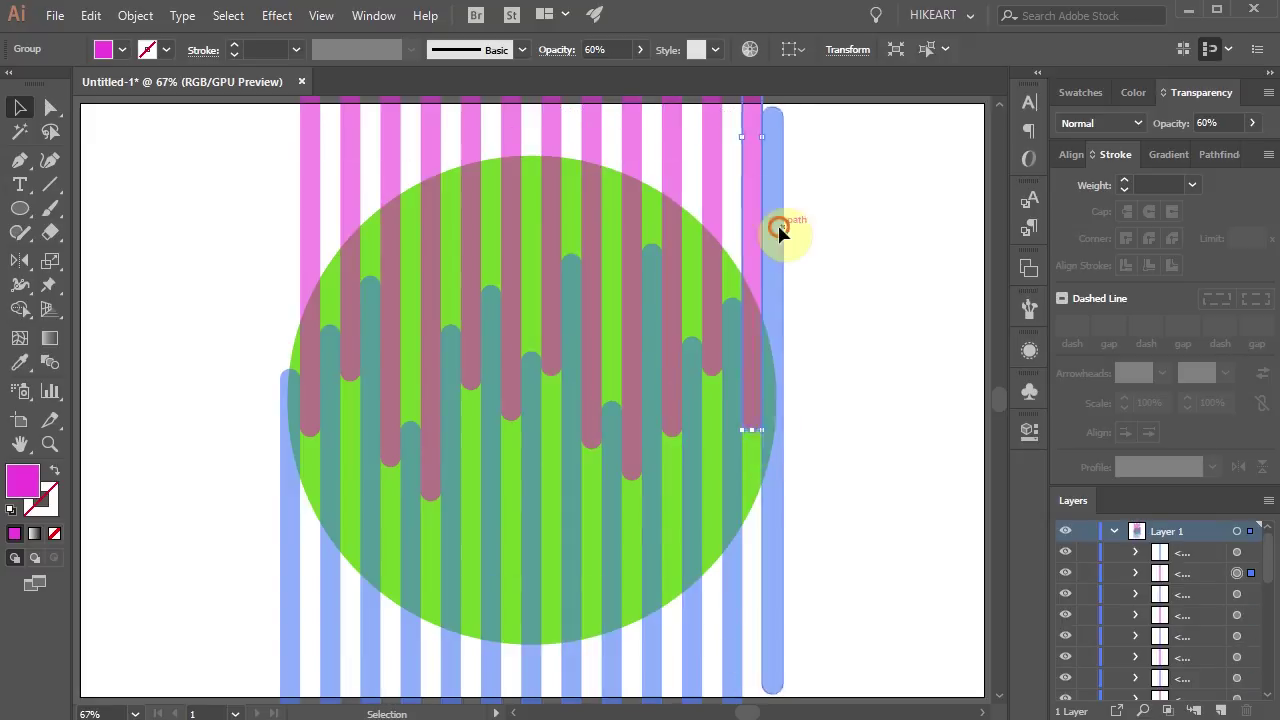
pyautogui.moveTo(777, 229); pyautogui.dragTo(782, 382)
pyautogui.click(827, 373)
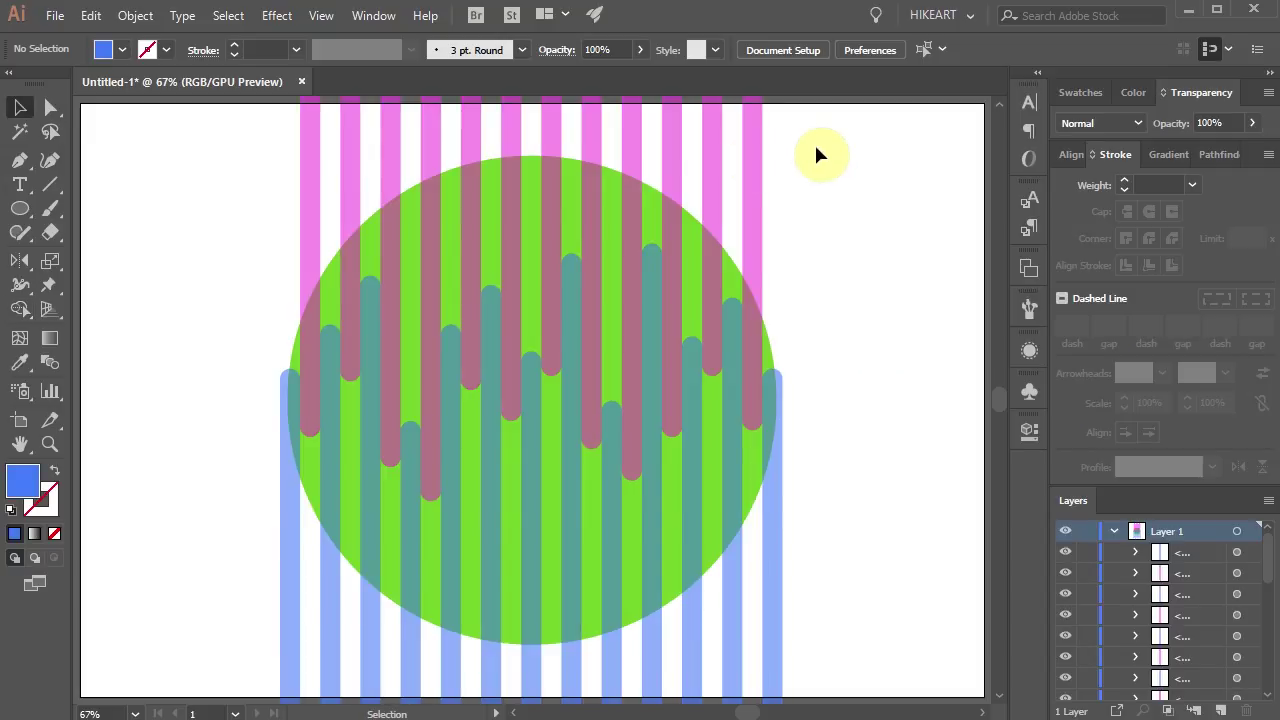
# - Select the magenta and blue stripe groups and set their opacity back to 100%
pyautogui.moveTo(262, 140); pyautogui.dragTo(262, 140)
pyautogui.moveTo(252, 665); pyautogui.dragTo(810, 682)
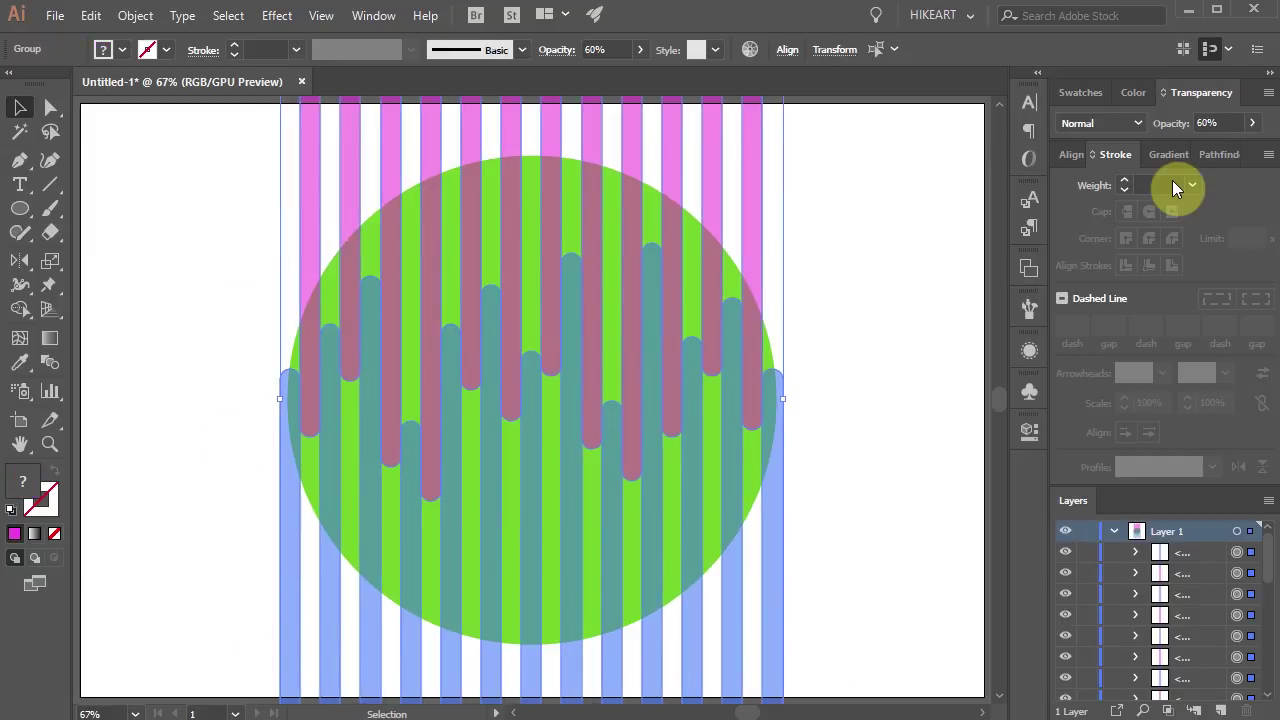
pyautogui.click(1252, 123)
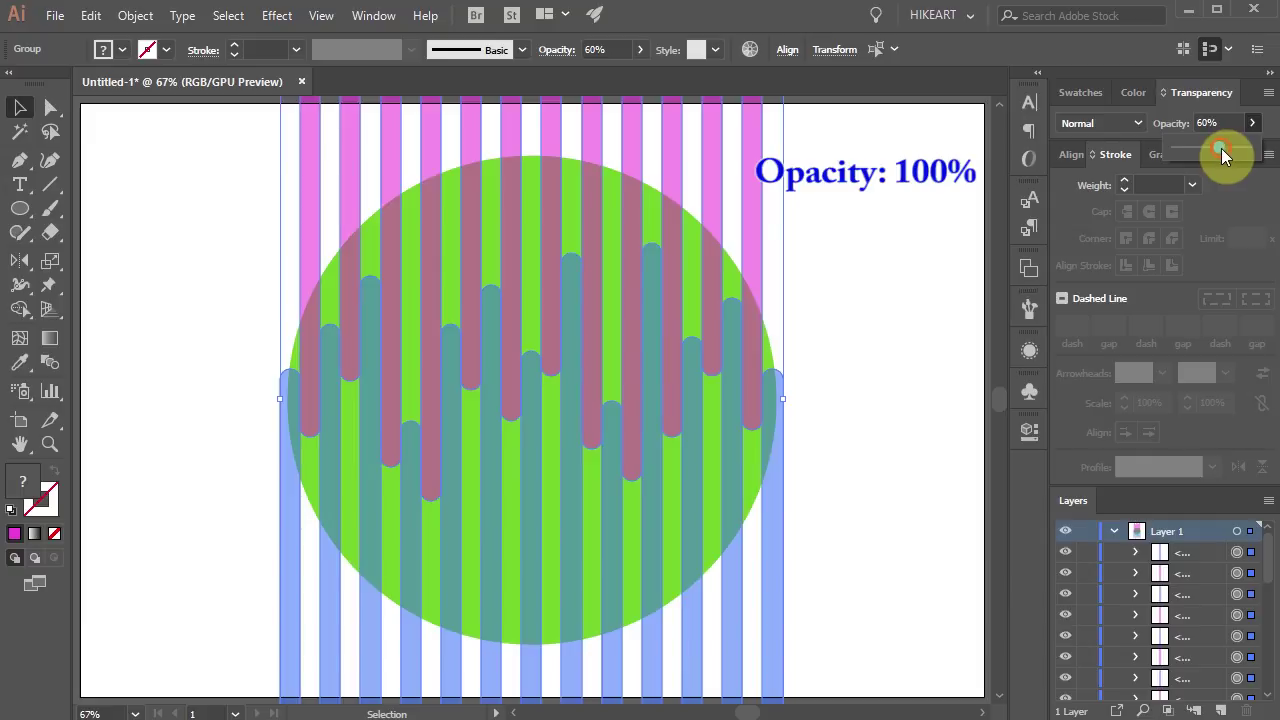
pyautogui.moveTo(1222, 150); pyautogui.dragTo(1260, 160)
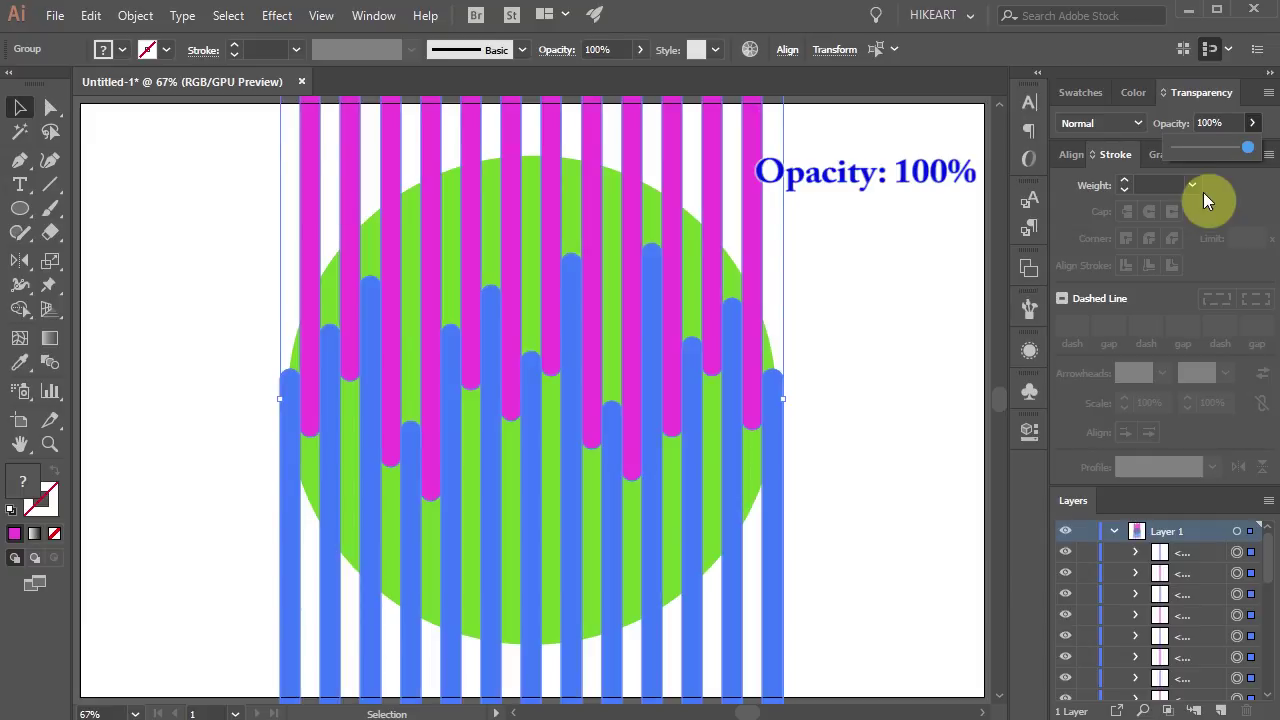
pyautogui.click(898, 302)
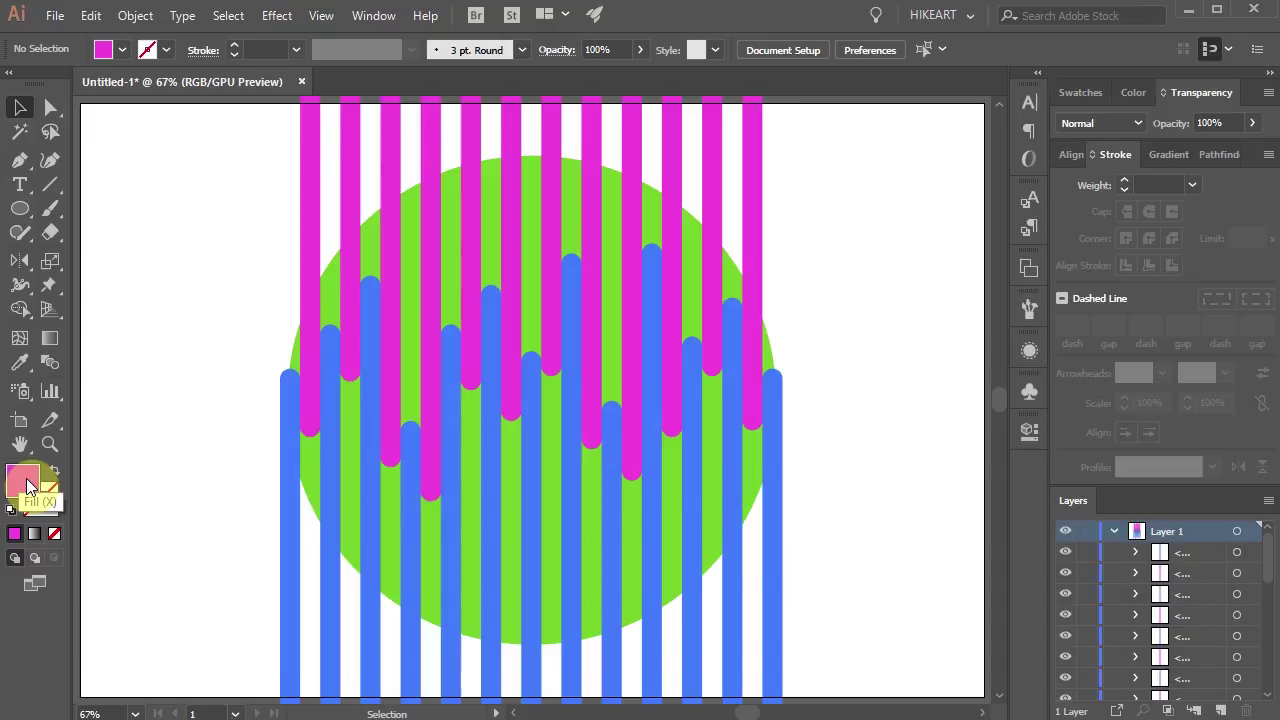
# - Select all and Shape Builder-merge the magenta stripes with the green areas above the blue bars
pyautogui.hotkey('ctrl', 'a')
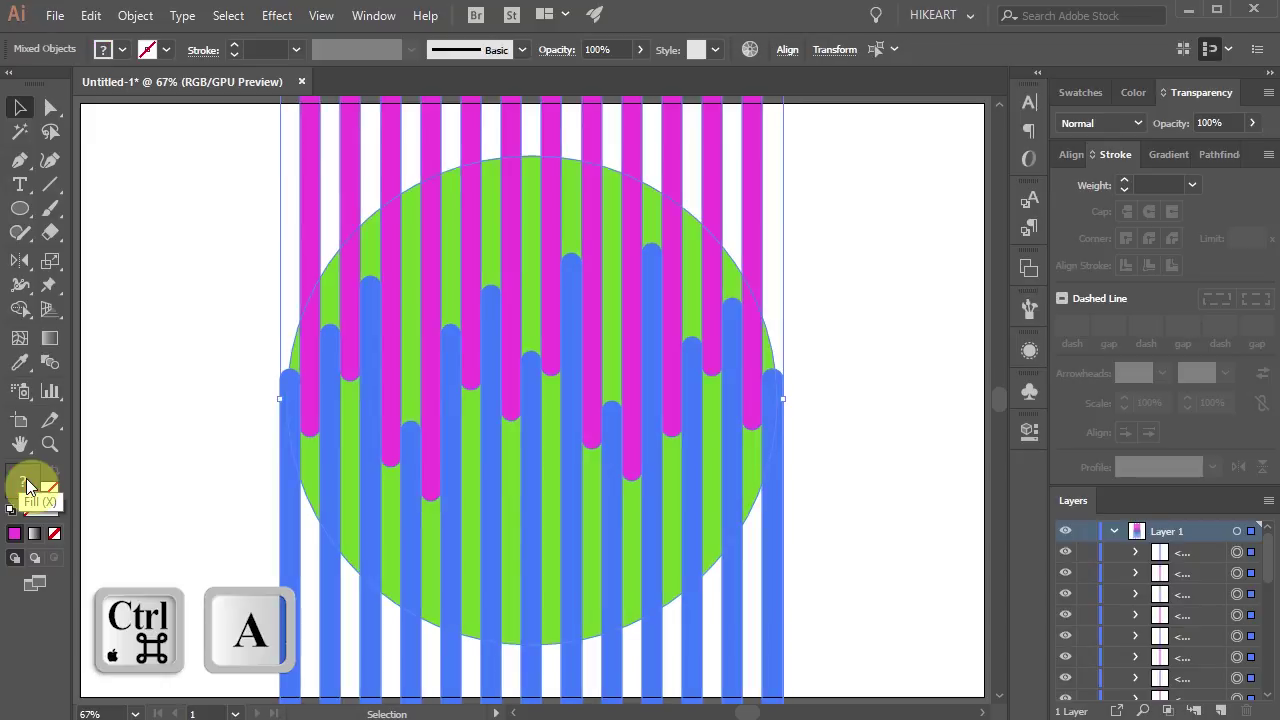
pyautogui.hotkey('shift', 'm')
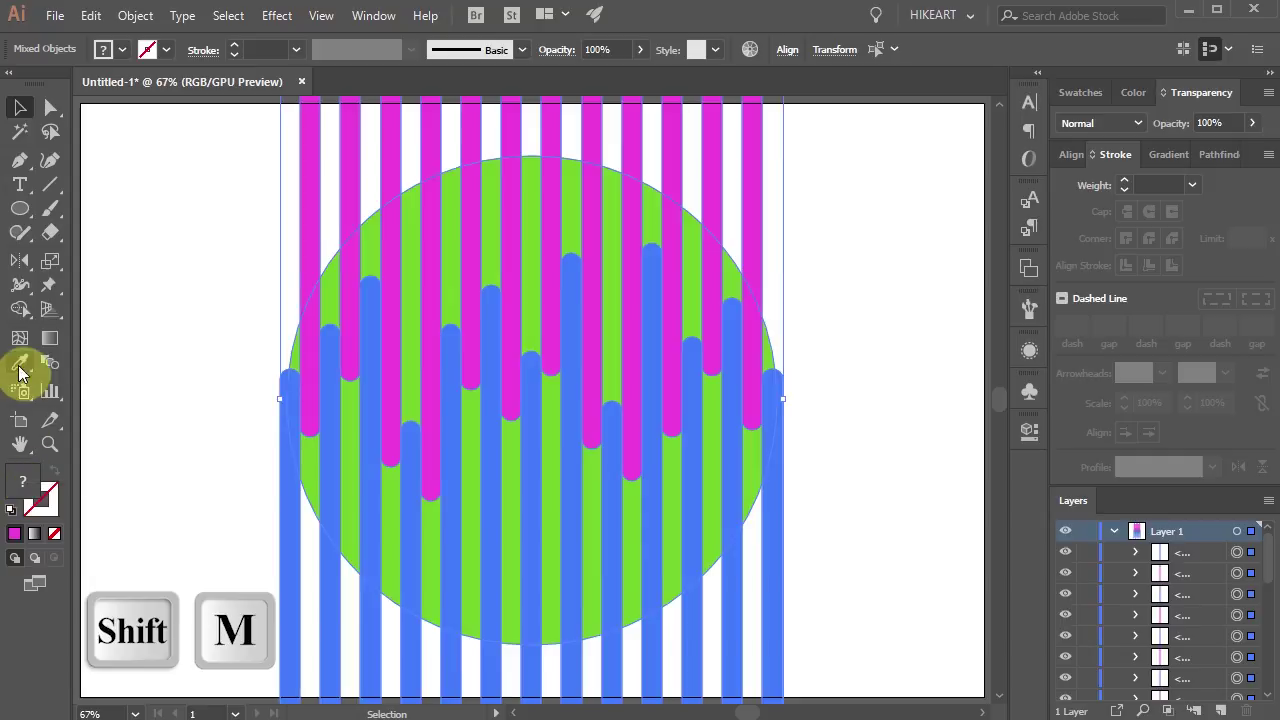
pyautogui.moveTo(20, 312); pyautogui.dragTo(77, 306)
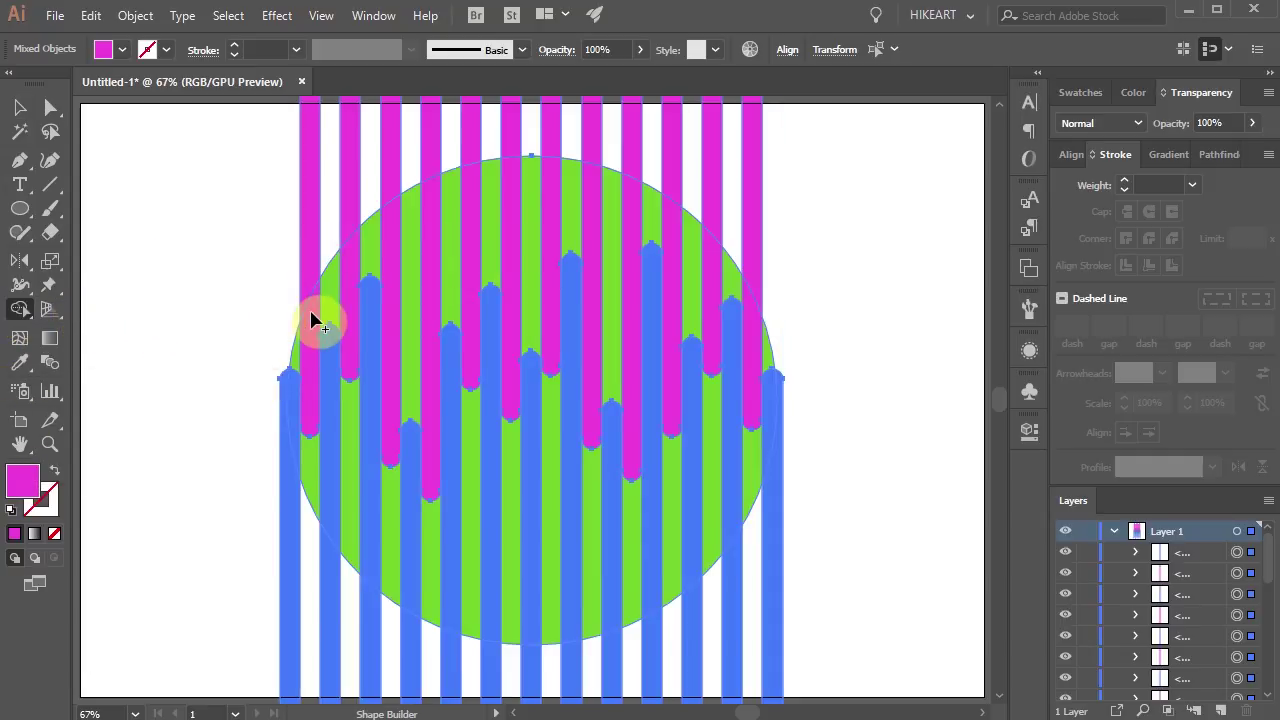
pyautogui.moveTo(313, 318); pyautogui.dragTo(333, 302)
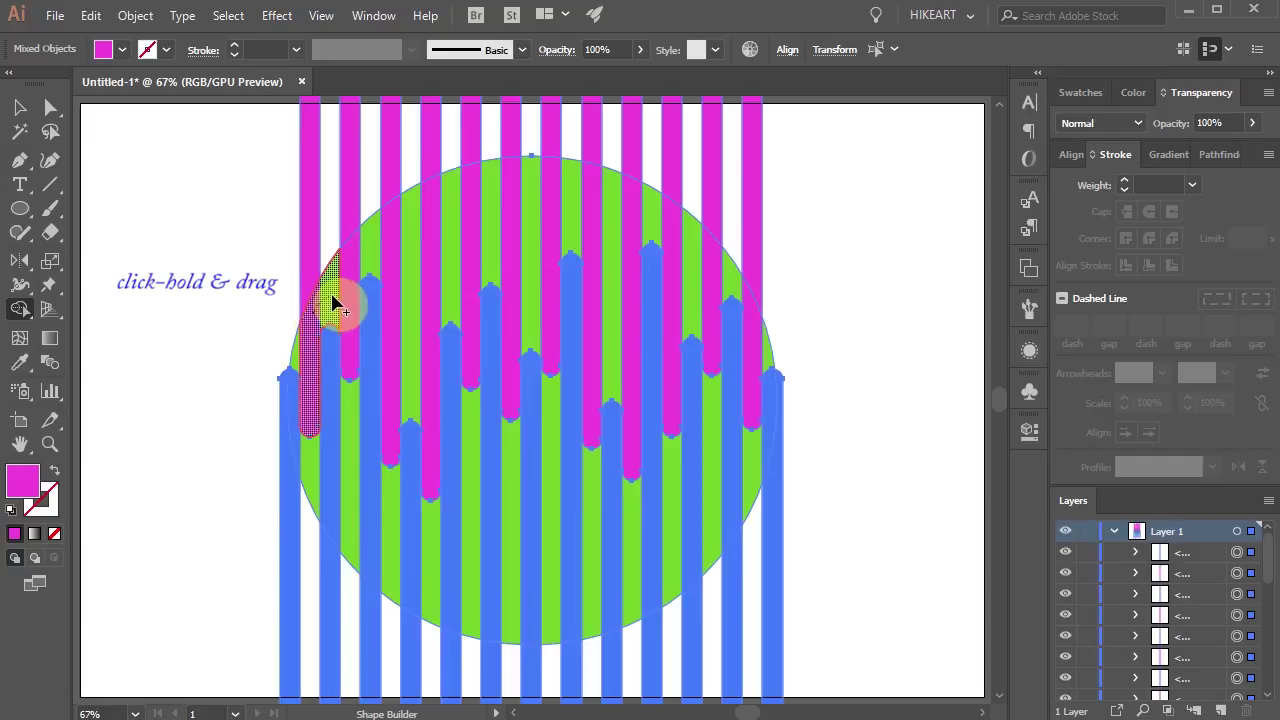
pyautogui.moveTo(333, 302); pyautogui.dragTo(365, 265)
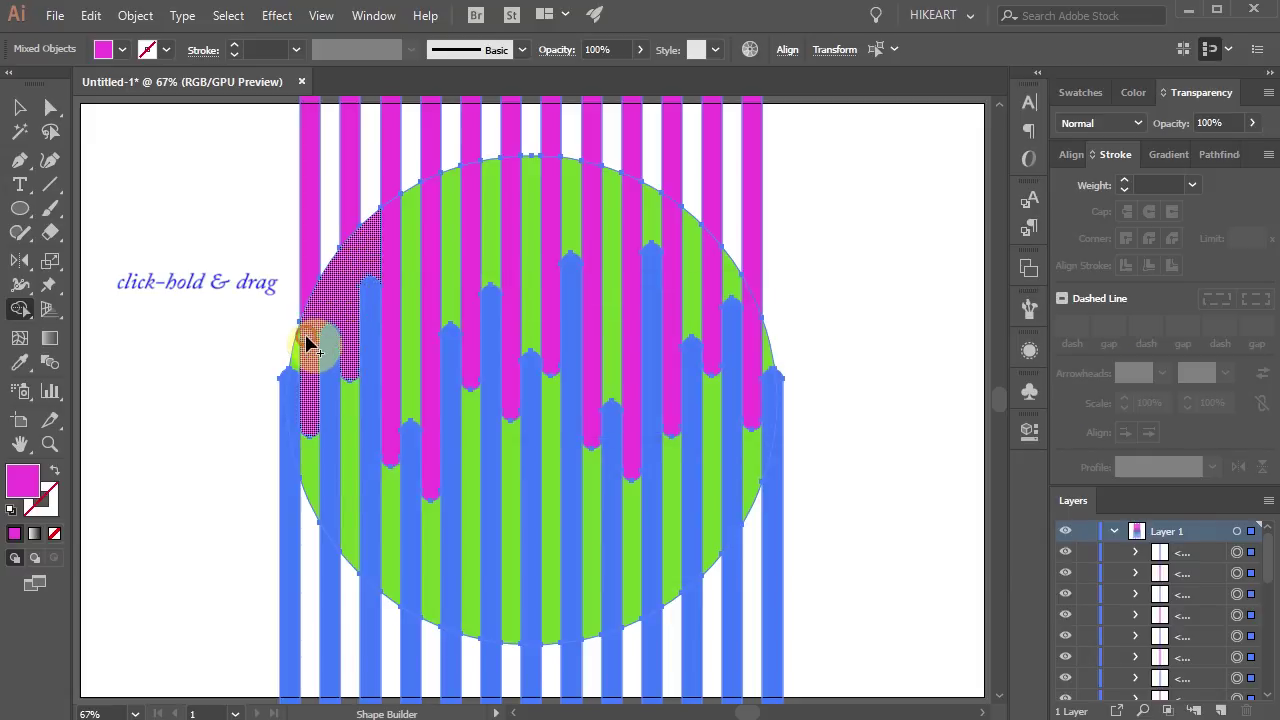
pyautogui.moveTo(307, 343); pyautogui.dragTo(300, 357)
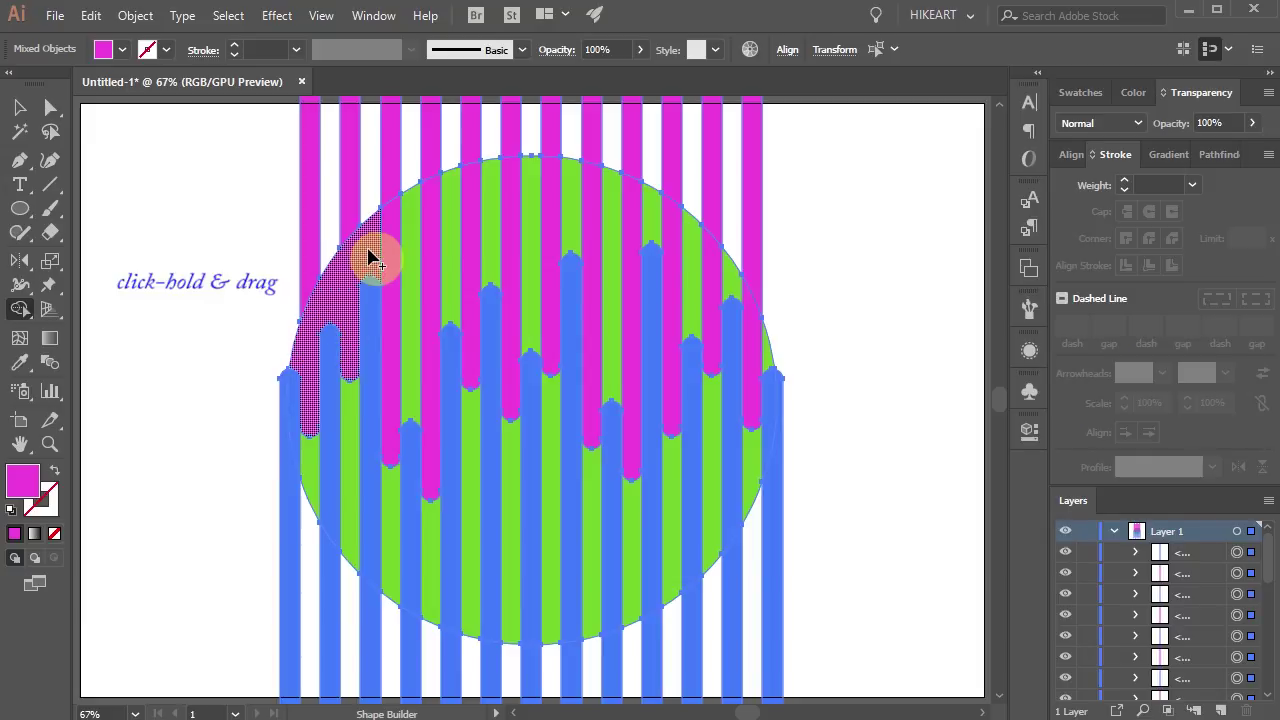
pyautogui.moveTo(368, 258)
pyautogui.mouseDown()
pyautogui.moveTo(457, 223)
pyautogui.moveTo(594, 206)
pyautogui.moveTo(669, 223)
pyautogui.moveTo(749, 300)
pyautogui.moveTo(769, 359)
pyautogui.mouseUp()
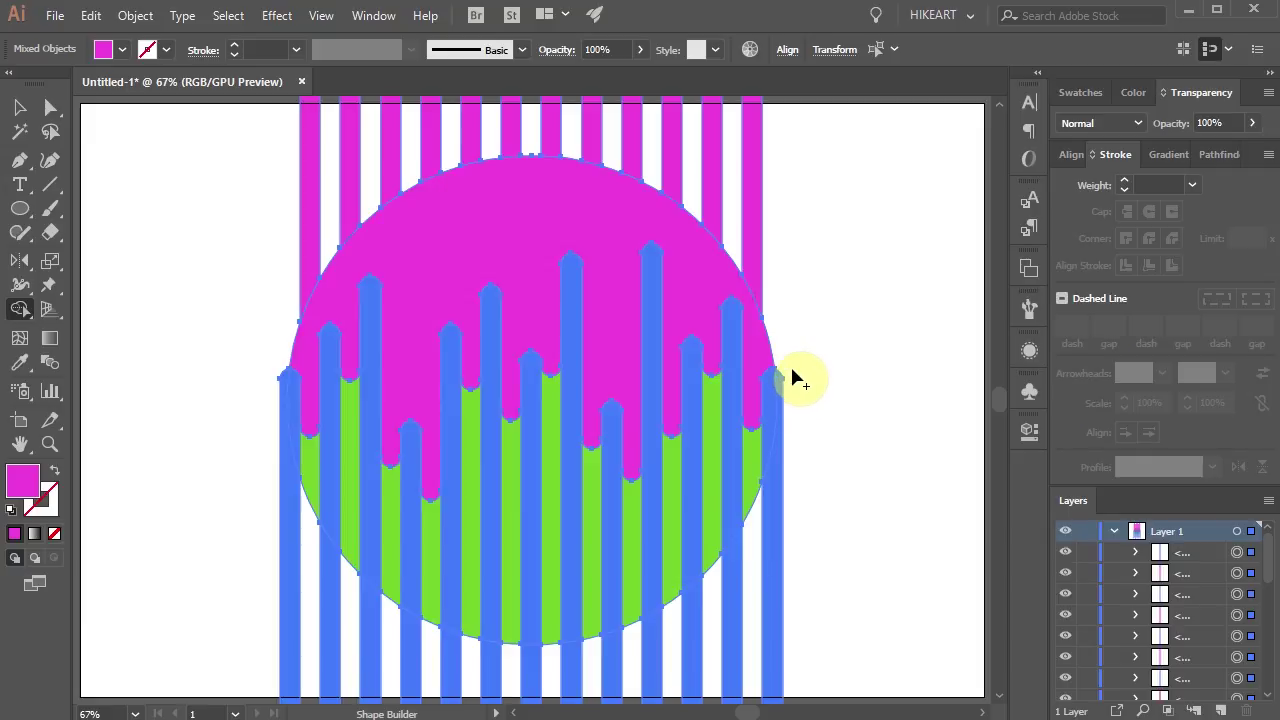
# - Select all and Shape Builder-merge the blue stripes with the lower green part of the circle
pyautogui.hotkey('ctrl', 'shift', 'a')
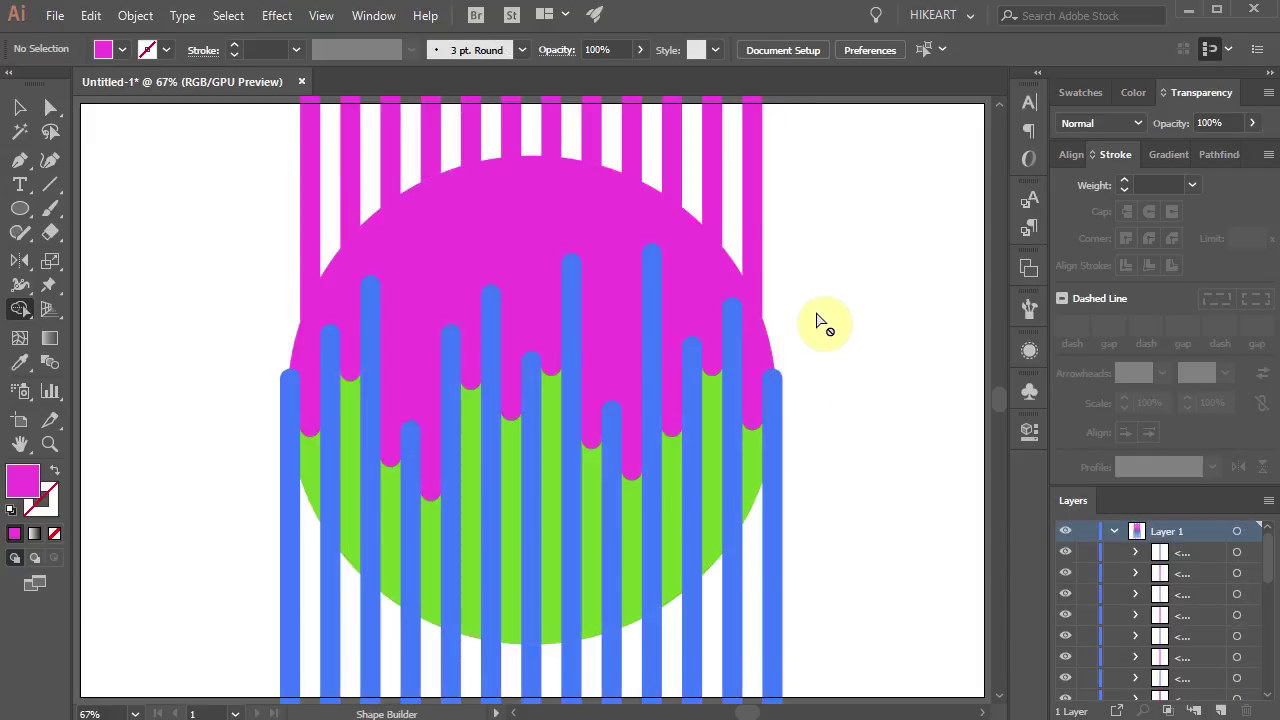
pyautogui.press('v')
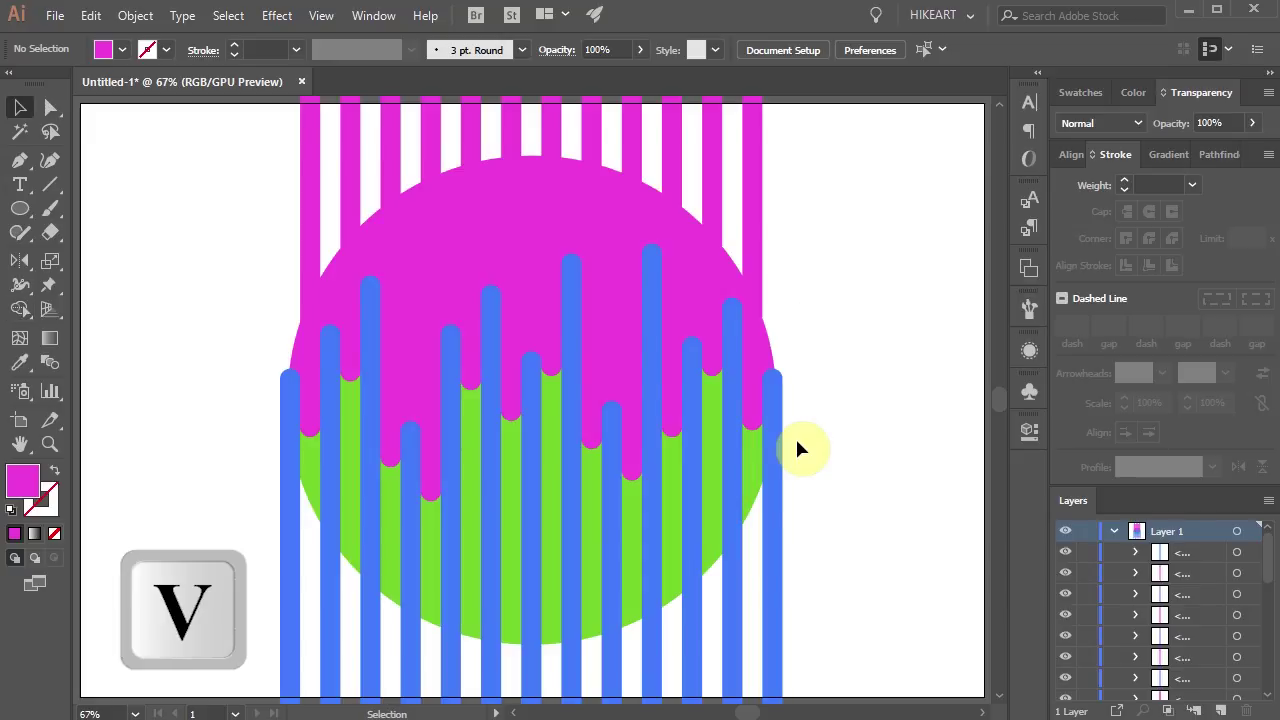
pyautogui.click(779, 505)
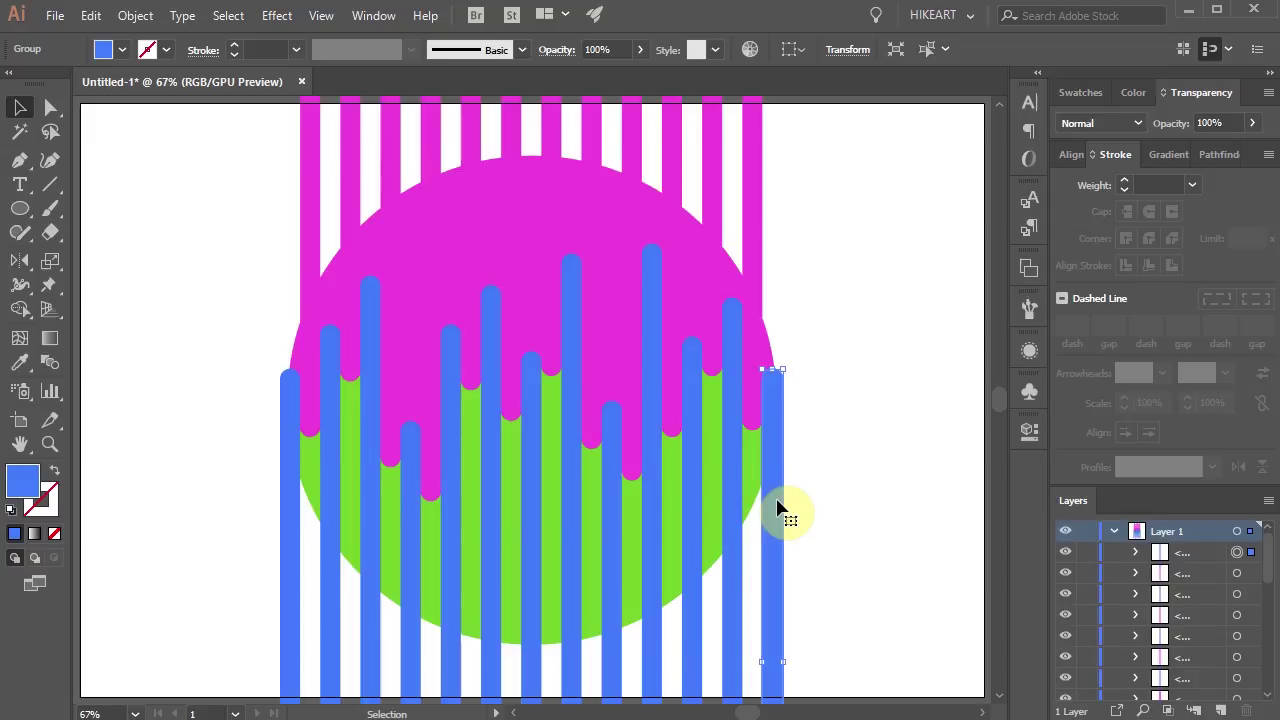
pyautogui.press('a')
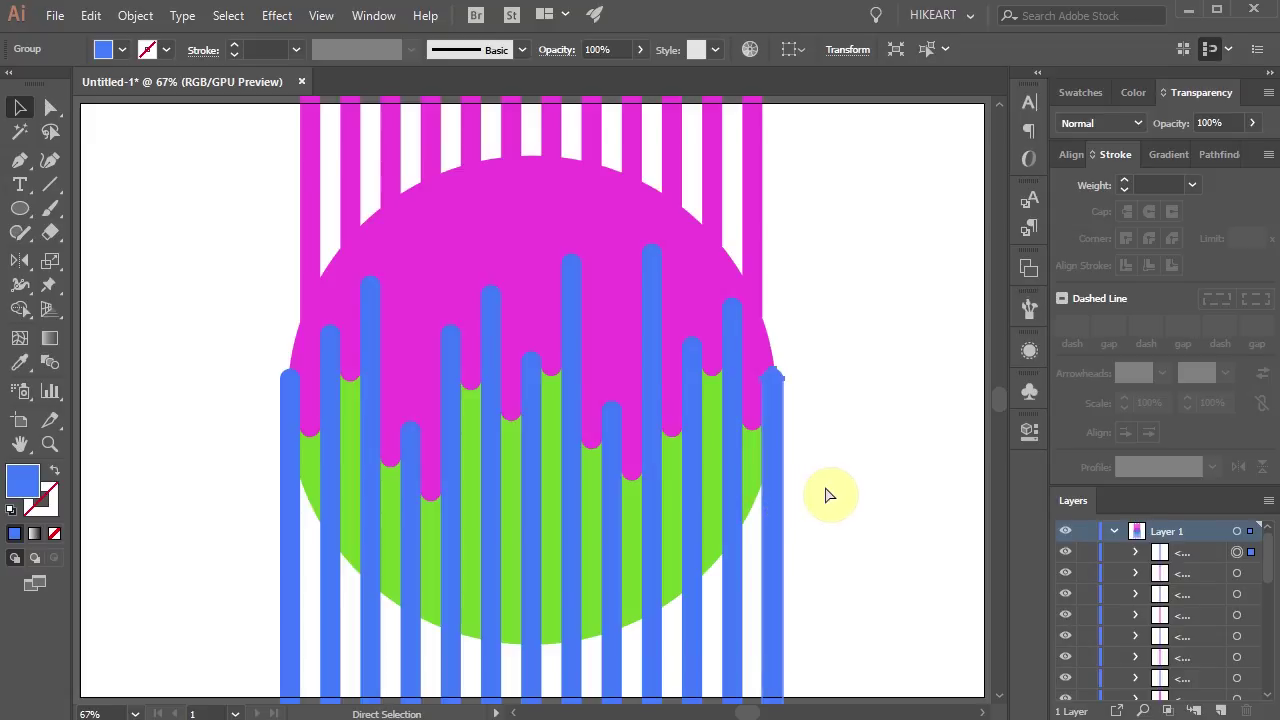
pyautogui.hotkey('ctrl', 'a')
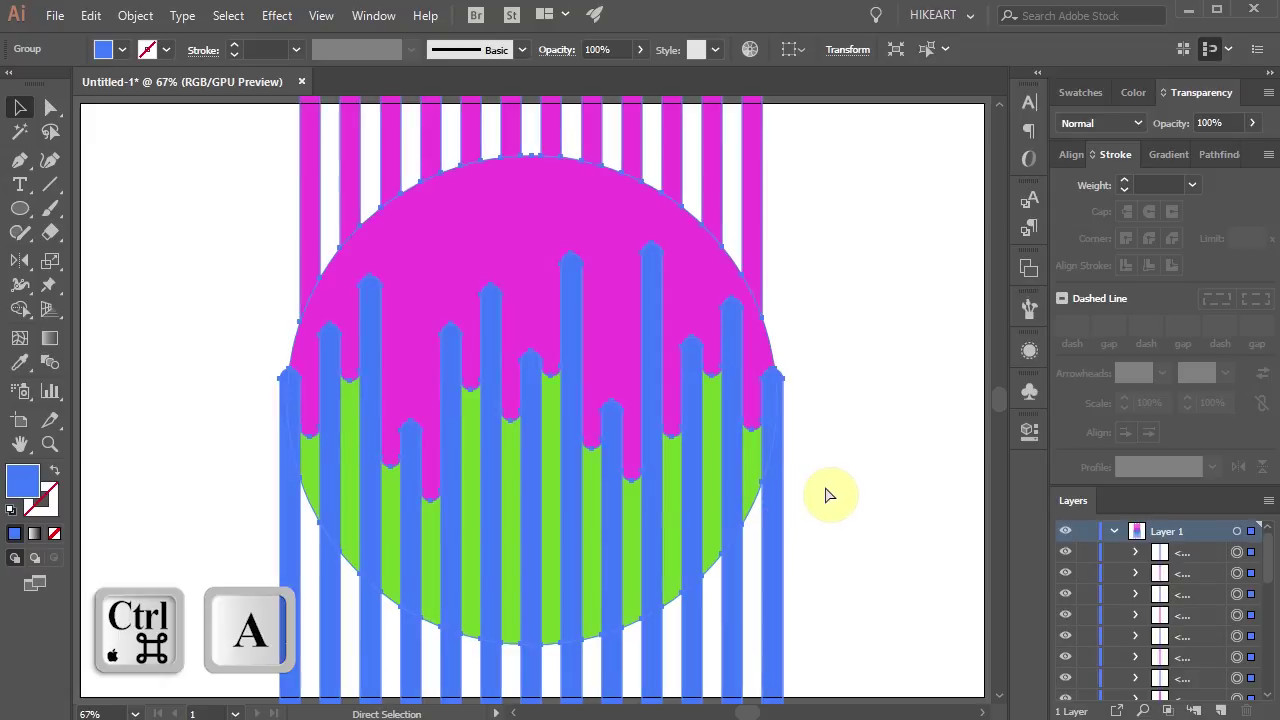
pyautogui.press('v')
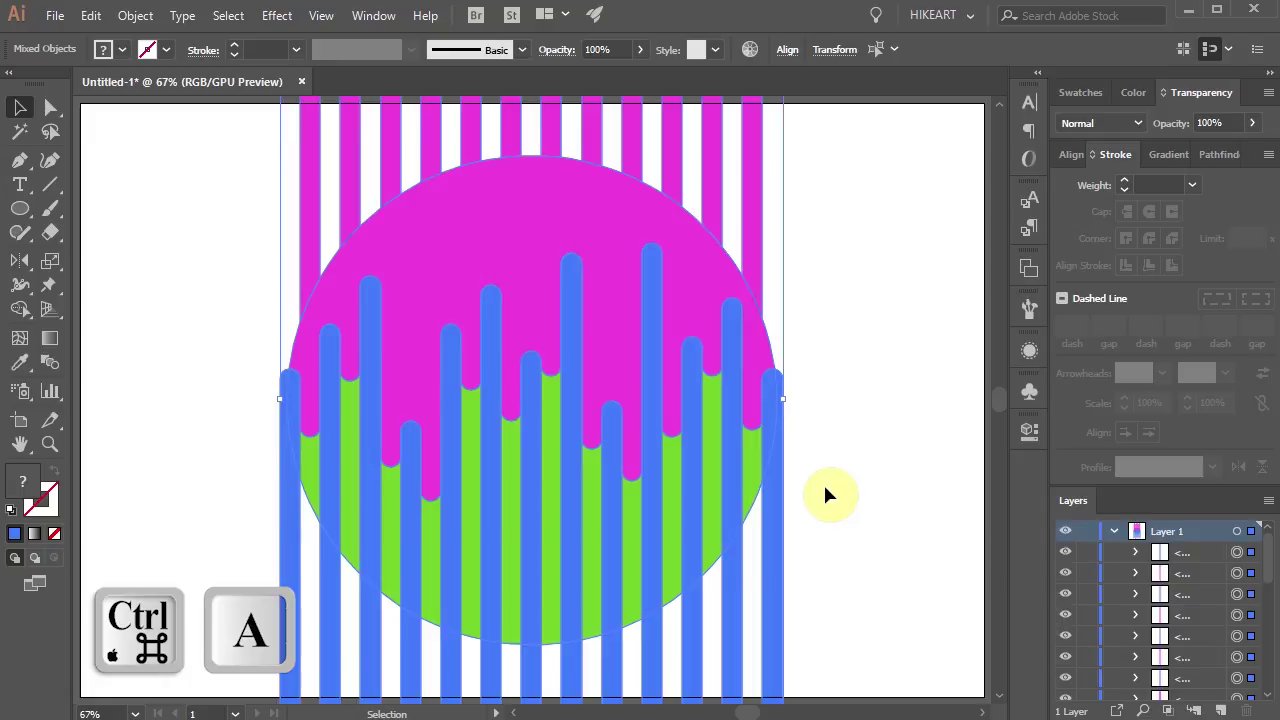
pyautogui.hotkey('shift', 'm')
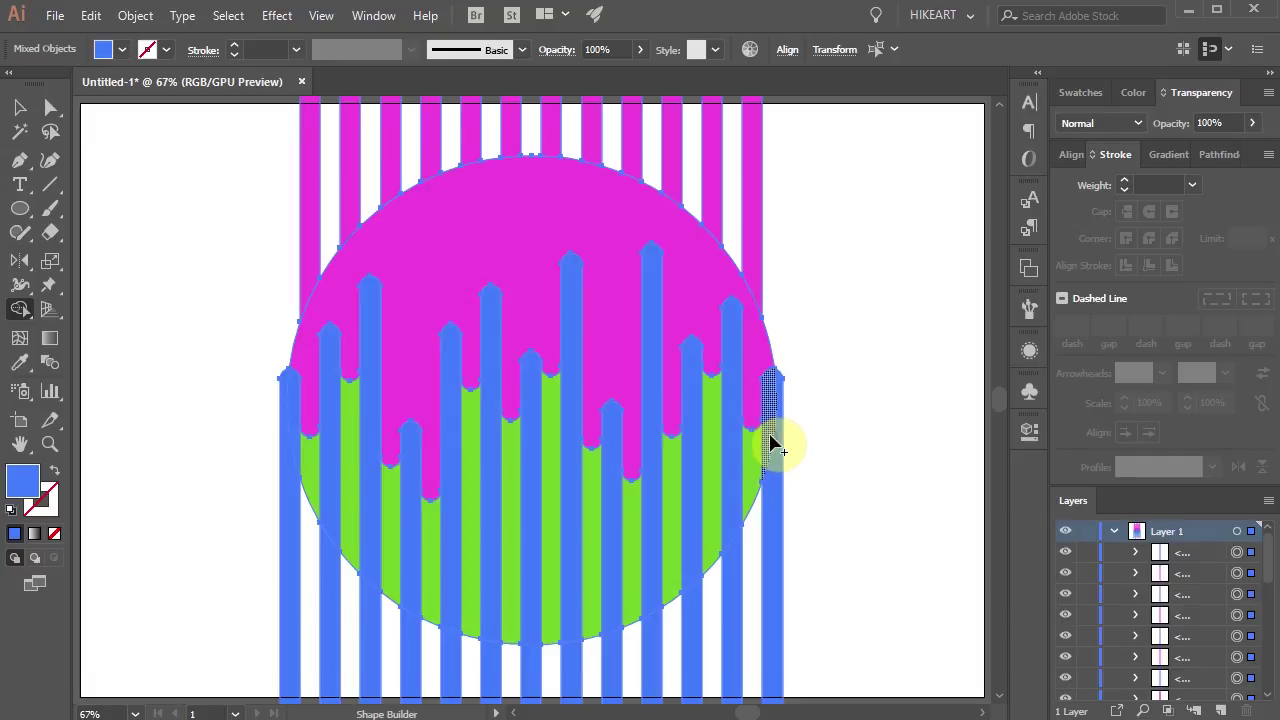
pyautogui.moveTo(772, 445)
pyautogui.mouseDown()
pyautogui.moveTo(644, 525)
pyautogui.moveTo(380, 533)
pyautogui.moveTo(290, 460)
pyautogui.mouseUp()
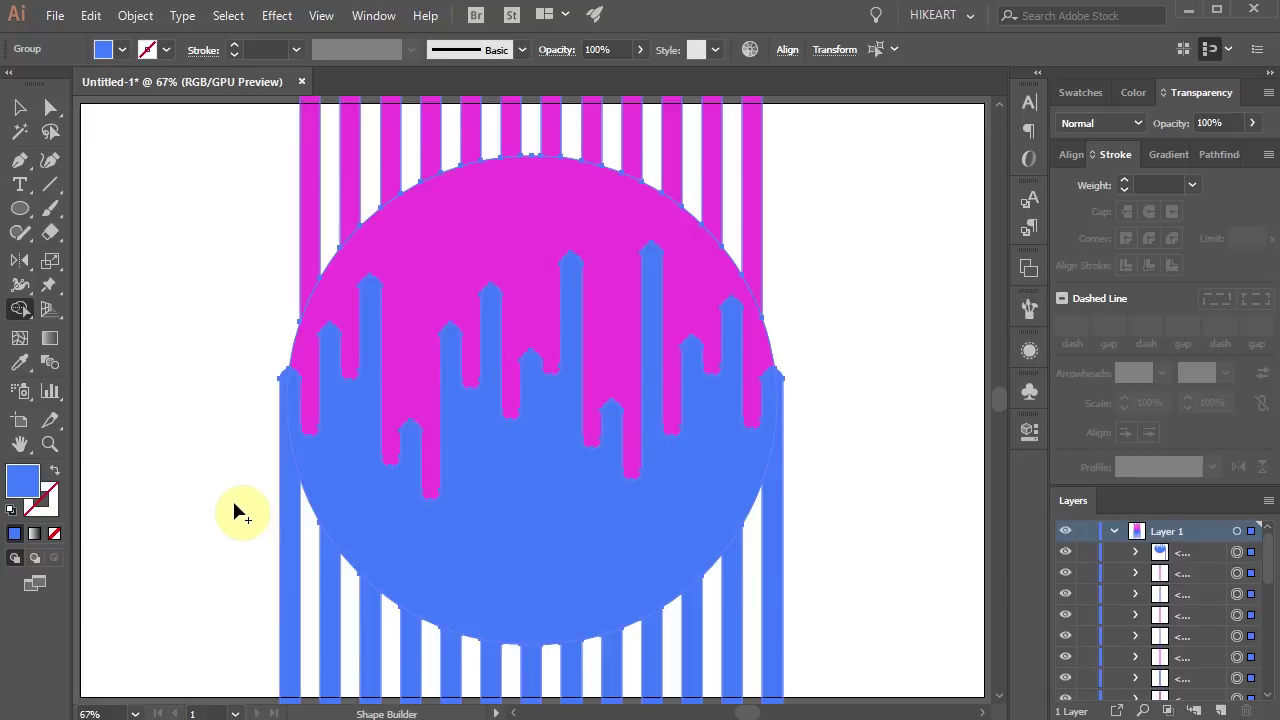
# - Alt-erase the blue bar ends below and the magenta bar ends above the circle with Shape Builder
pyautogui.press('alt')
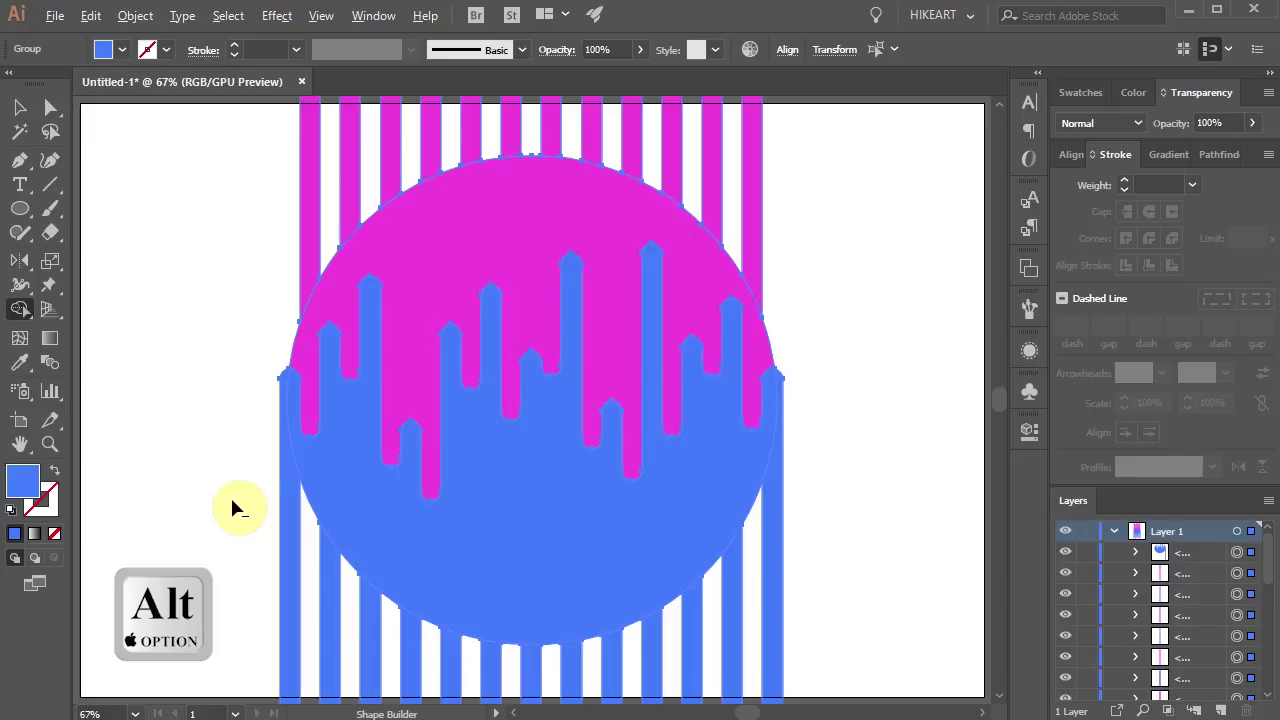
pyautogui.click(282, 537)
pyautogui.click(776, 487)
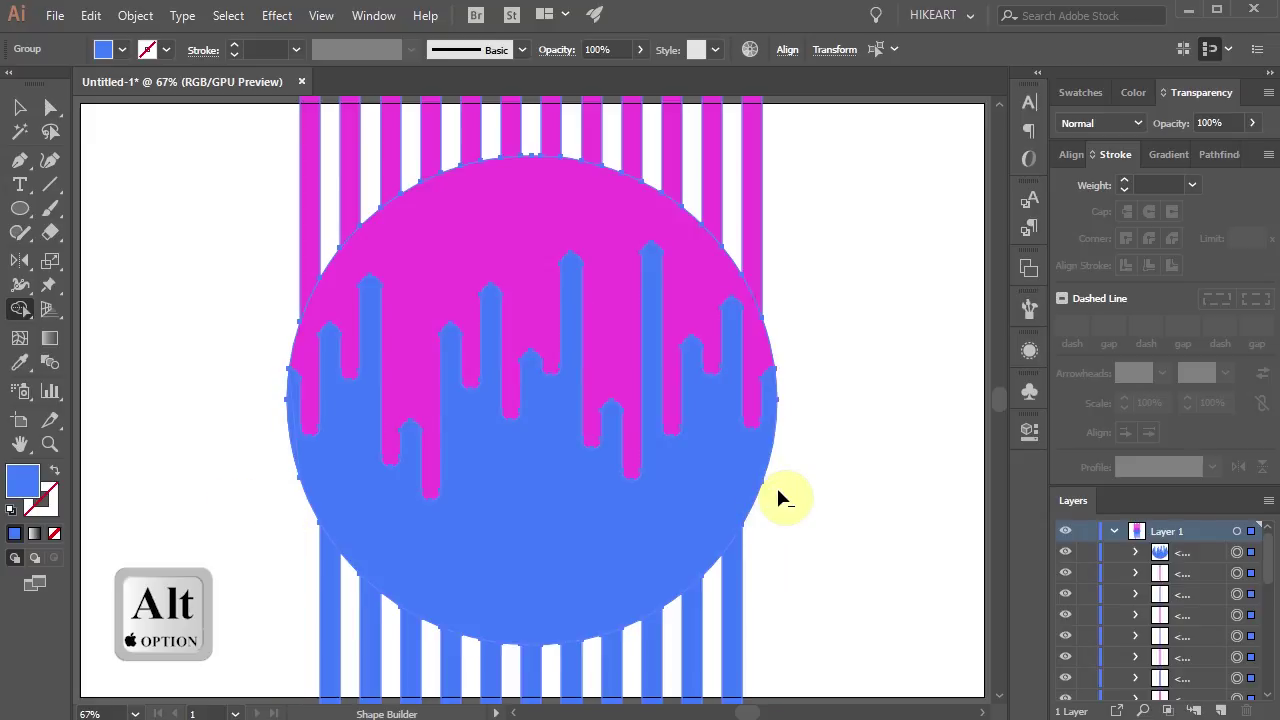
pyautogui.click(738, 602)
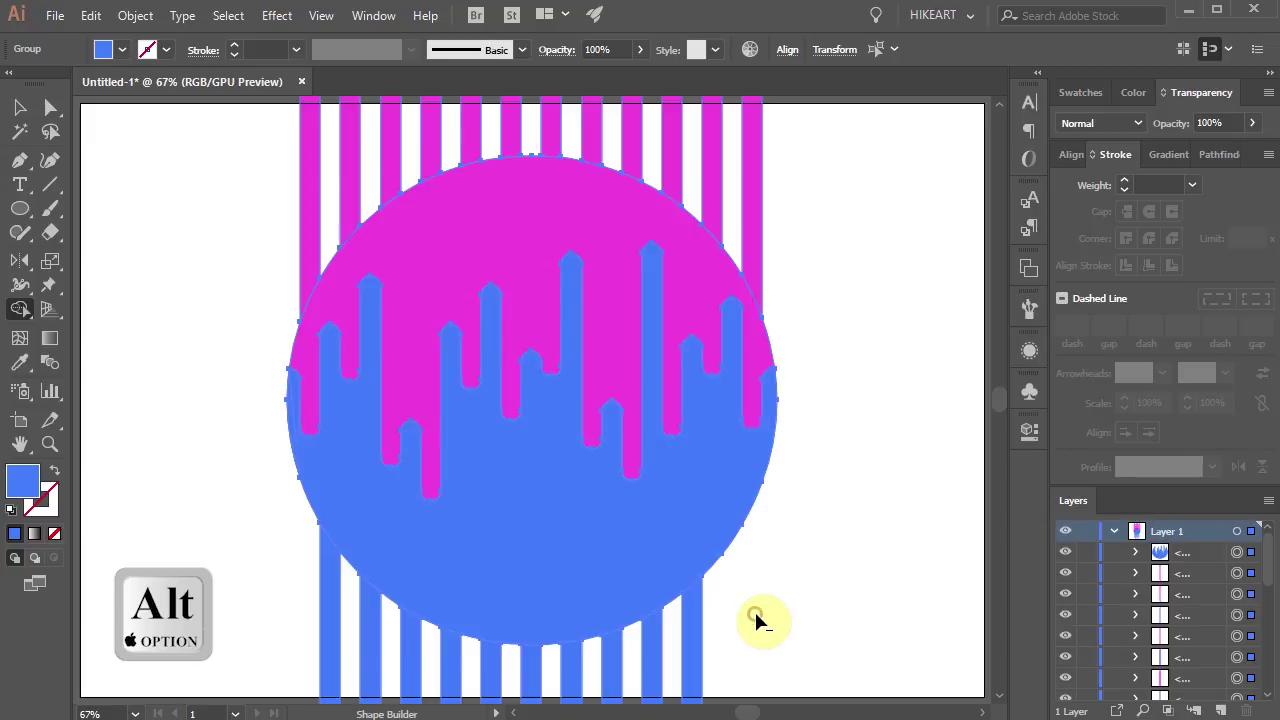
pyautogui.moveTo(756, 616)
pyautogui.mouseDown()
pyautogui.moveTo(628, 672)
pyautogui.moveTo(294, 672)
pyautogui.moveTo(287, 660)
pyautogui.mouseUp()
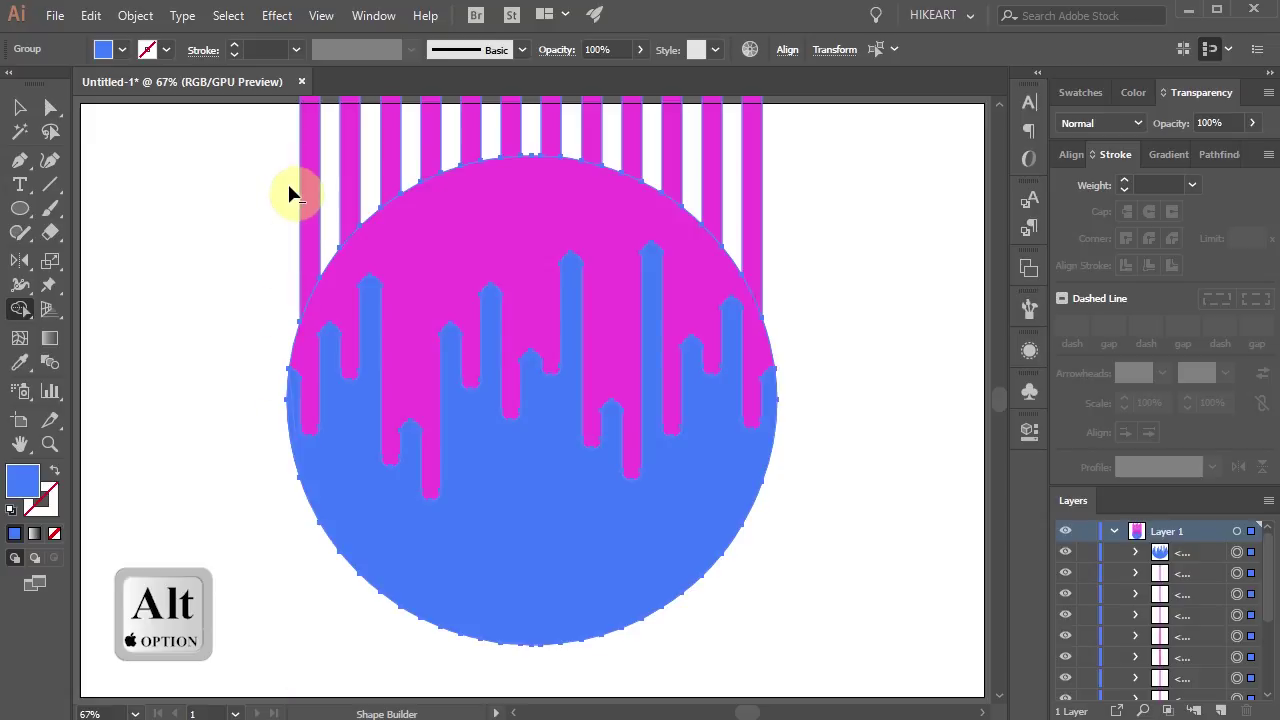
pyautogui.moveTo(288, 190)
pyautogui.mouseDown()
pyautogui.moveTo(329, 171)
pyautogui.moveTo(770, 165)
pyautogui.moveTo(735, 524)
pyautogui.moveTo(657, 606)
pyautogui.mouseUp()
# - Rotate the whole circle group so the magenta and blue halves run diagonally
pyautogui.press('v')
pyautogui.moveTo(777, 643); pyautogui.dragTo(600, 686)
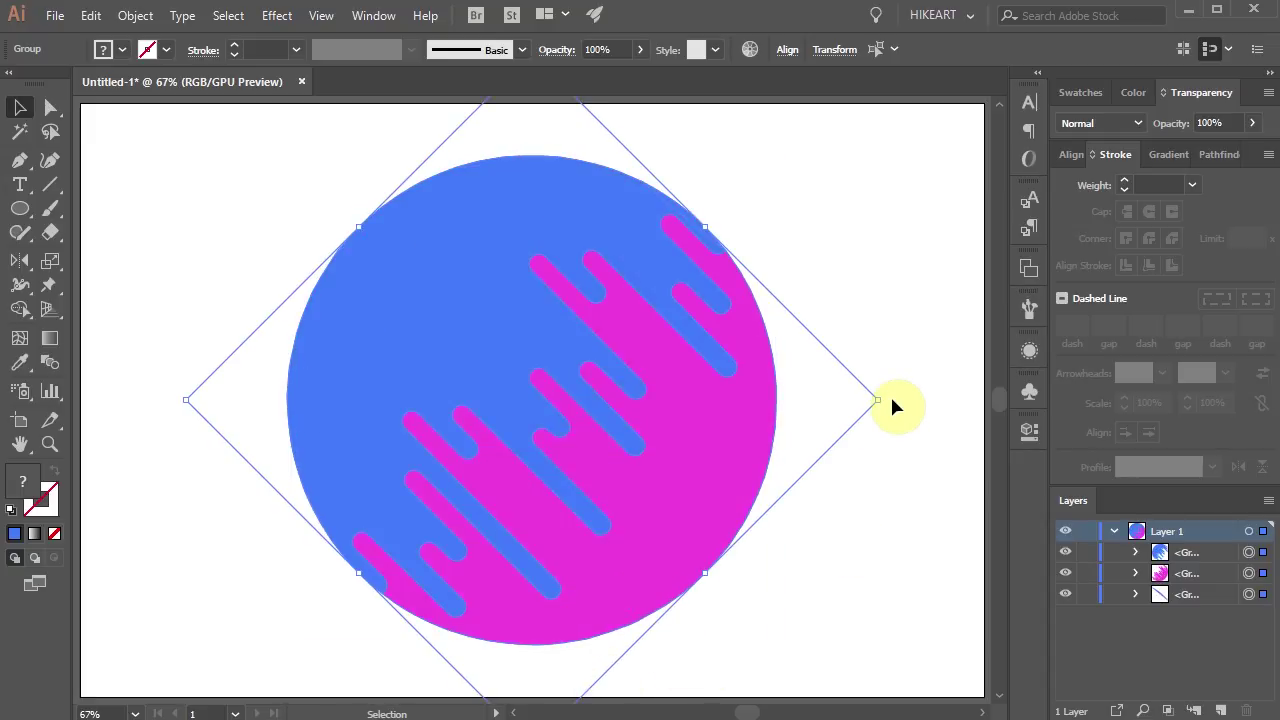